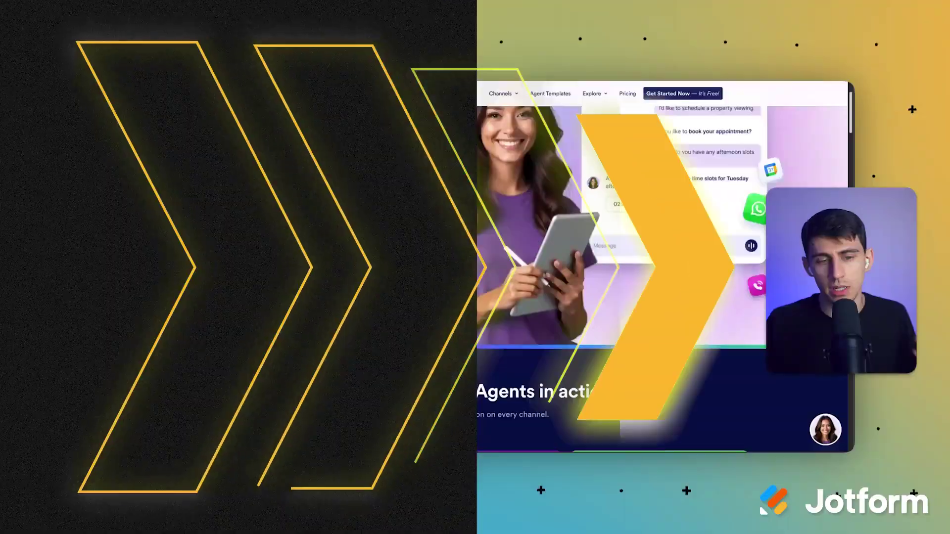
Browse the Agent Templates gallery on the Jotform AI Agents site
{"action": "scroll", "coordinate": [392, 212], "scroll_direction": "down", "scroll_amount": 5}
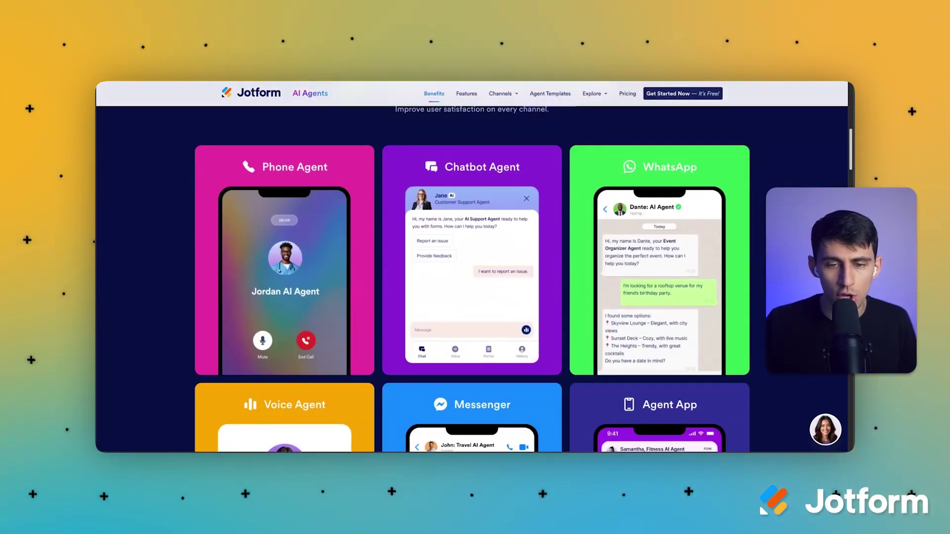
{"action": "scroll", "coordinate": [471, 277], "scroll_direction": "up", "scroll_amount": 3}
{"action": "scroll", "coordinate": [472, 277], "scroll_direction": "down", "scroll_amount": 3}
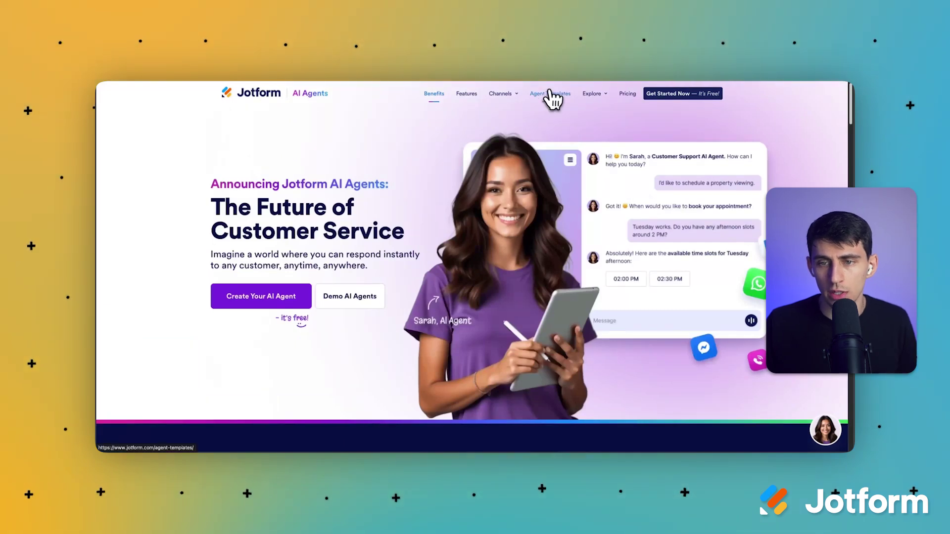
{"action": "left_click", "coordinate": [550, 98]}
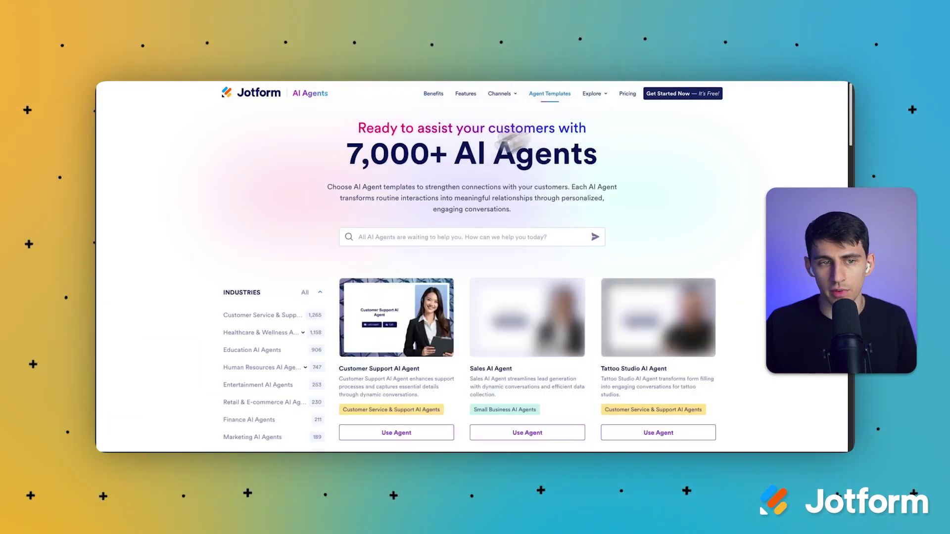
{"action": "scroll", "coordinate": [271, 275], "scroll_direction": "down", "scroll_amount": 2}
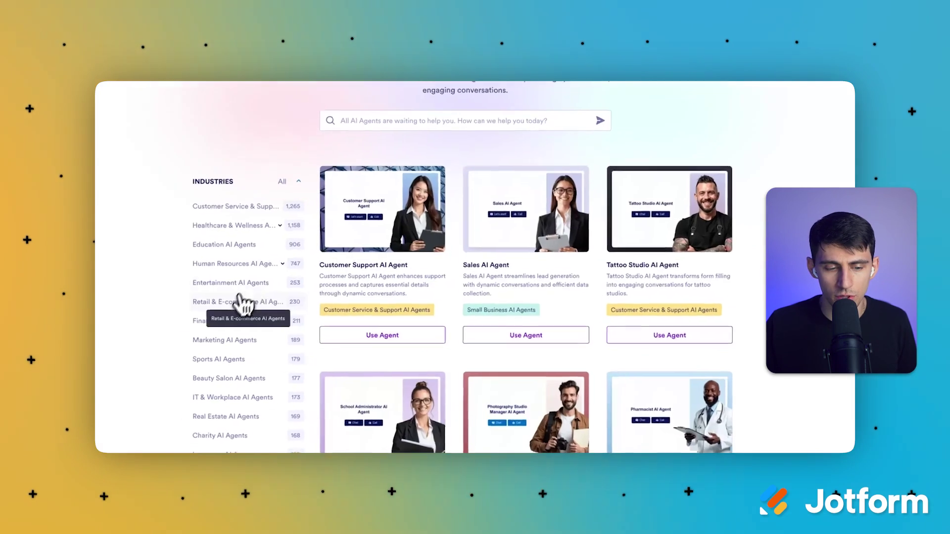
{"action": "scroll", "coordinate": [273, 271], "scroll_direction": "down", "scroll_amount": 4}
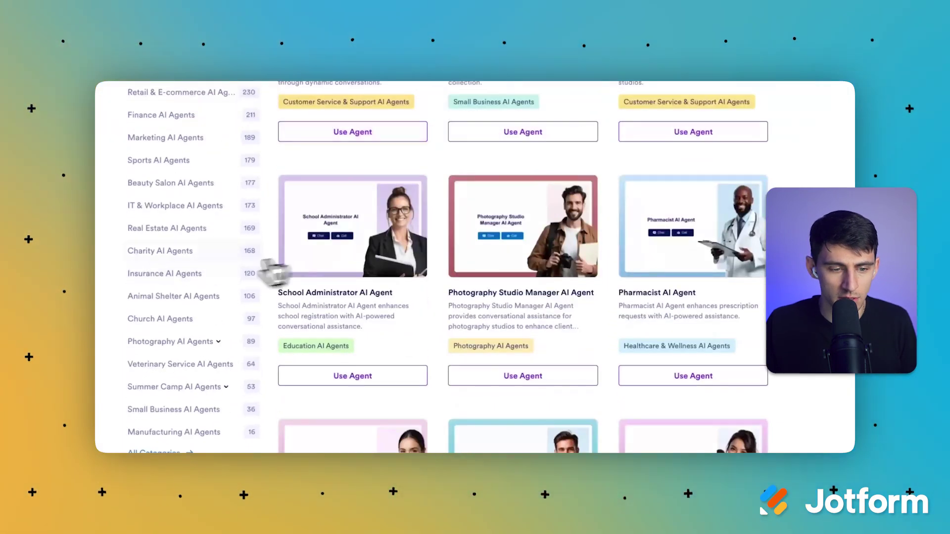
Filter to Real Estate AI Agents and use the Residential Rental Application AI Agent template
{"action": "left_click", "coordinate": [149, 229]}
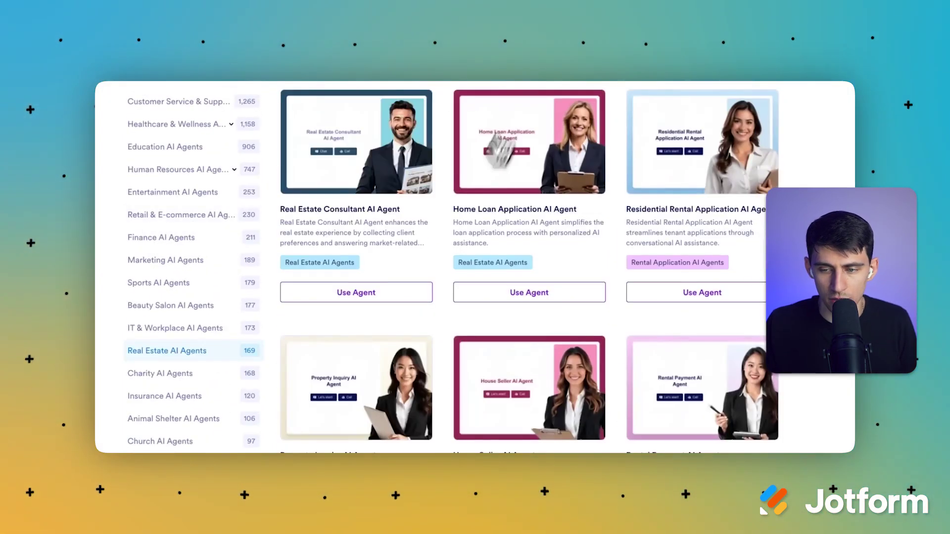
{"action": "scroll", "coordinate": [568, 322], "scroll_direction": "down", "scroll_amount": 2}
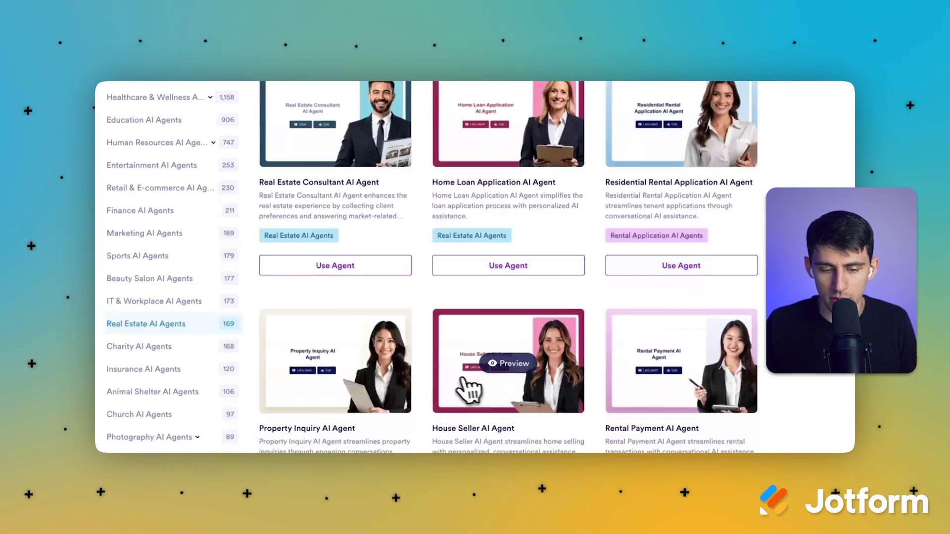
{"action": "scroll", "coordinate": [658, 148], "scroll_direction": "up", "scroll_amount": 1}
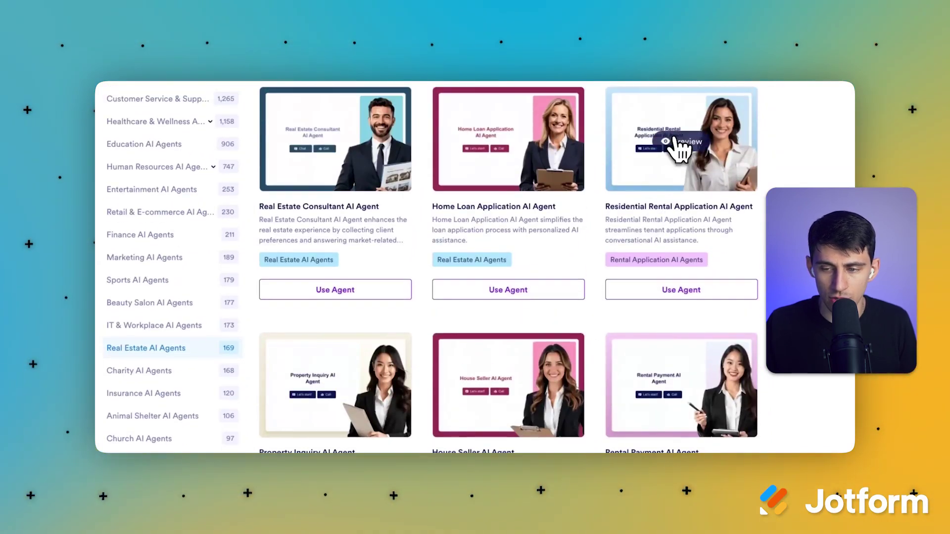
{"action": "left_click", "coordinate": [675, 291]}
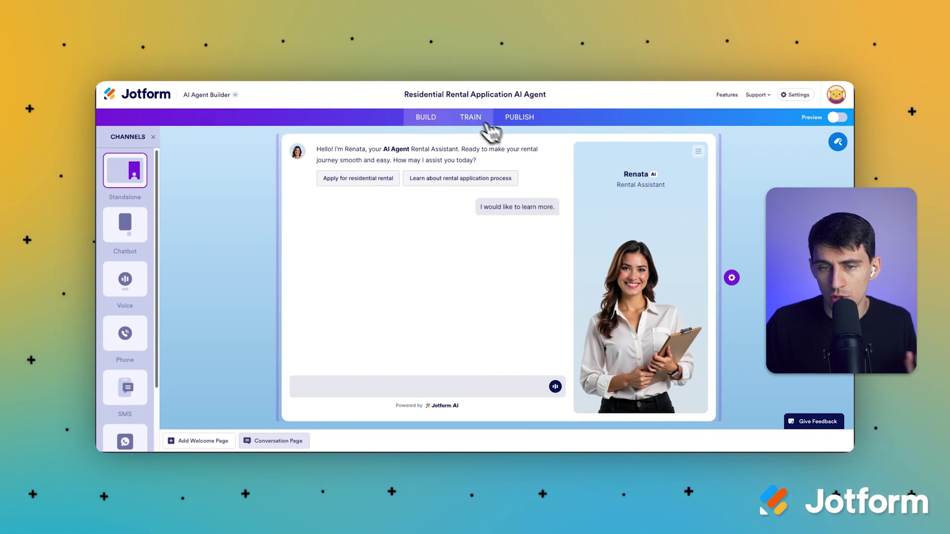
Open the Designer's Avatar gallery and browse the ready-made avatars
{"action": "left_click", "coordinate": [470, 119]}
{"action": "left_click", "coordinate": [442, 119]}
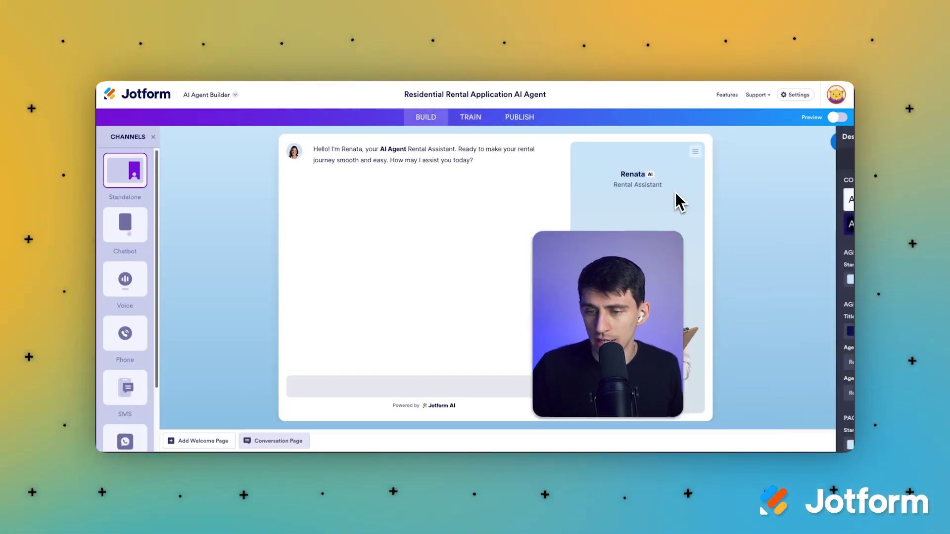
{"action": "left_click", "coordinate": [744, 159]}
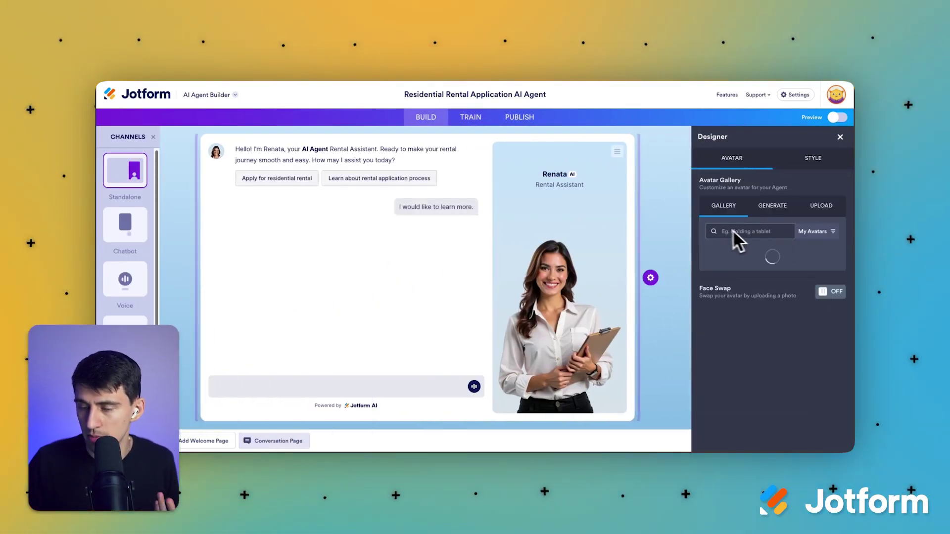
{"action": "left_click", "coordinate": [764, 204]}
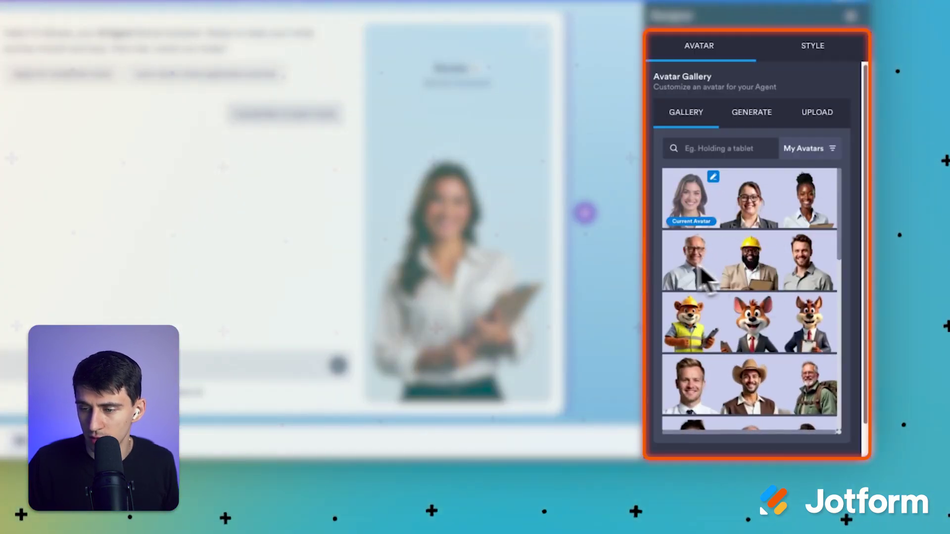
{"action": "scroll", "coordinate": [771, 297], "scroll_direction": "down", "scroll_amount": 2}
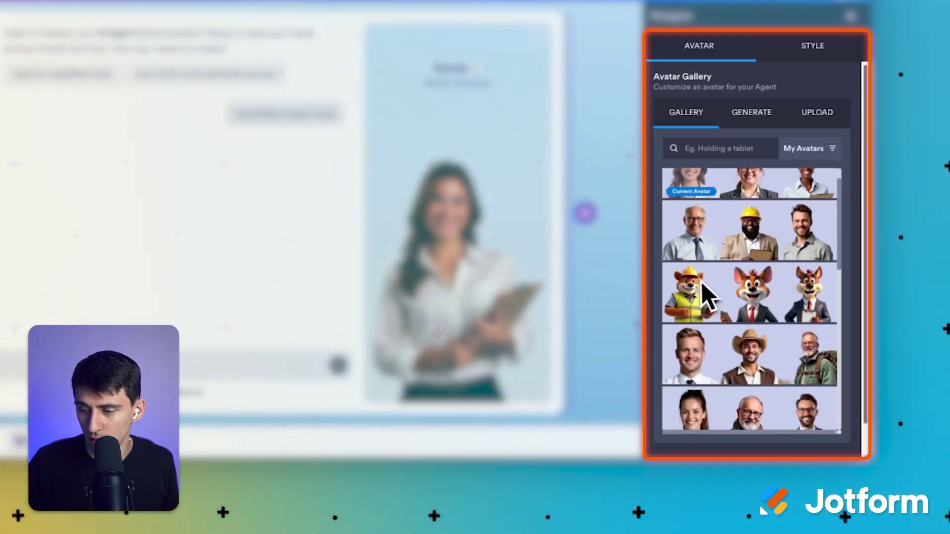
{"action": "scroll", "coordinate": [742, 296], "scroll_direction": "down", "scroll_amount": 3}
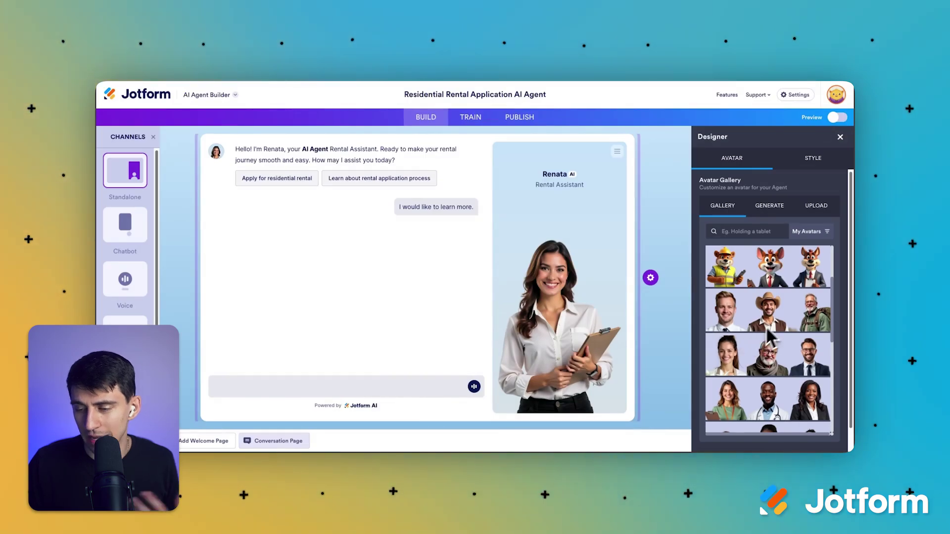
{"action": "scroll", "coordinate": [771, 339], "scroll_direction": "up", "scroll_amount": 3}
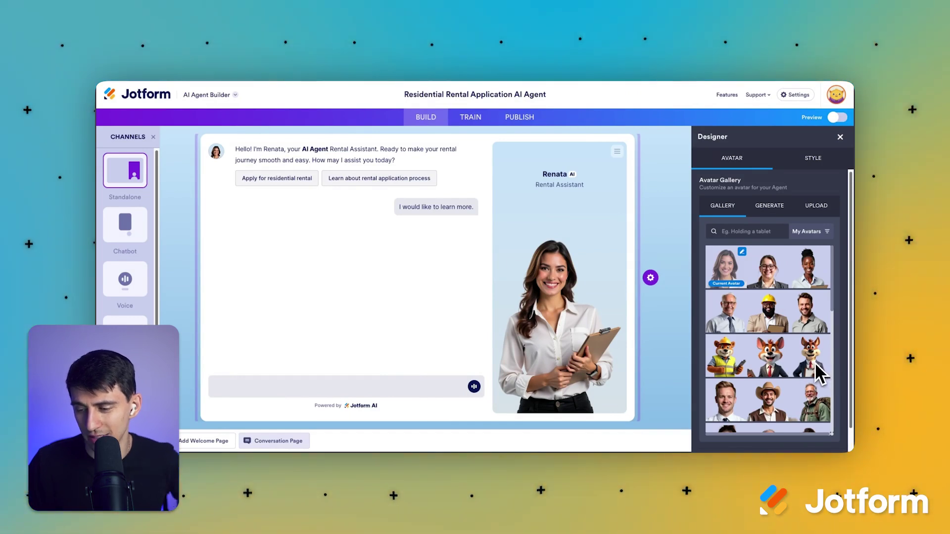
{"action": "scroll", "coordinate": [805, 366], "scroll_direction": "down", "scroll_amount": 2}
{"action": "scroll", "coordinate": [803, 360], "scroll_direction": "up", "scroll_amount": 3}
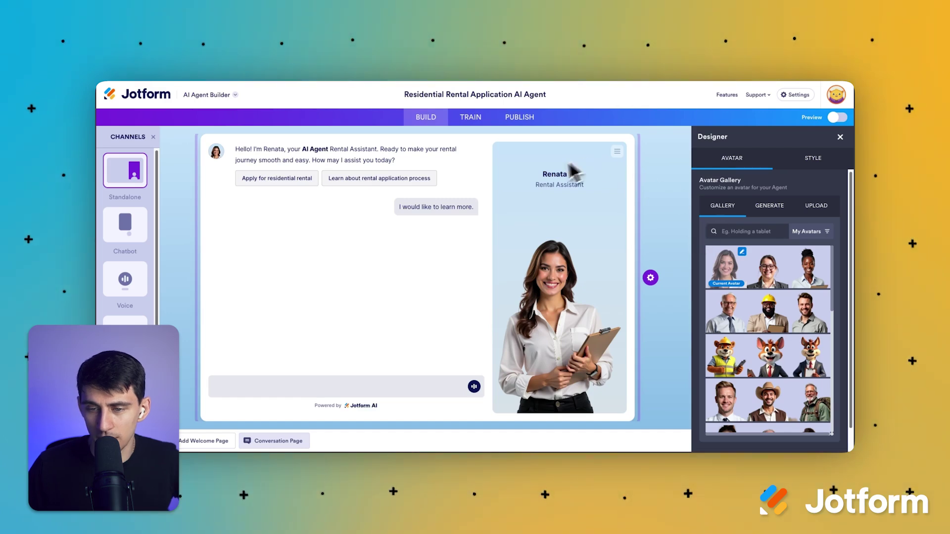
Try gallery avatars, including the clipboard-holding woman and the woman in glasses
{"action": "left_click", "coordinate": [812, 270]}
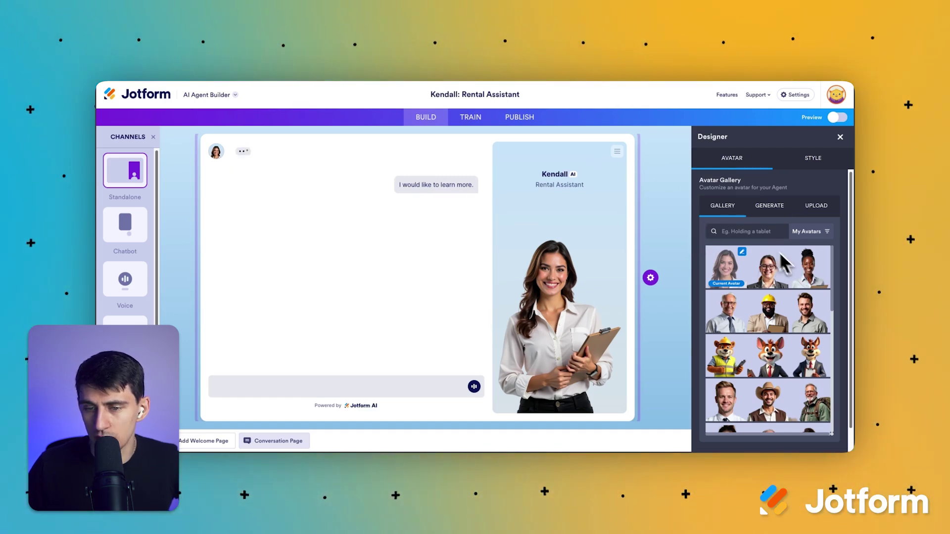
{"action": "left_click", "coordinate": [797, 286]}
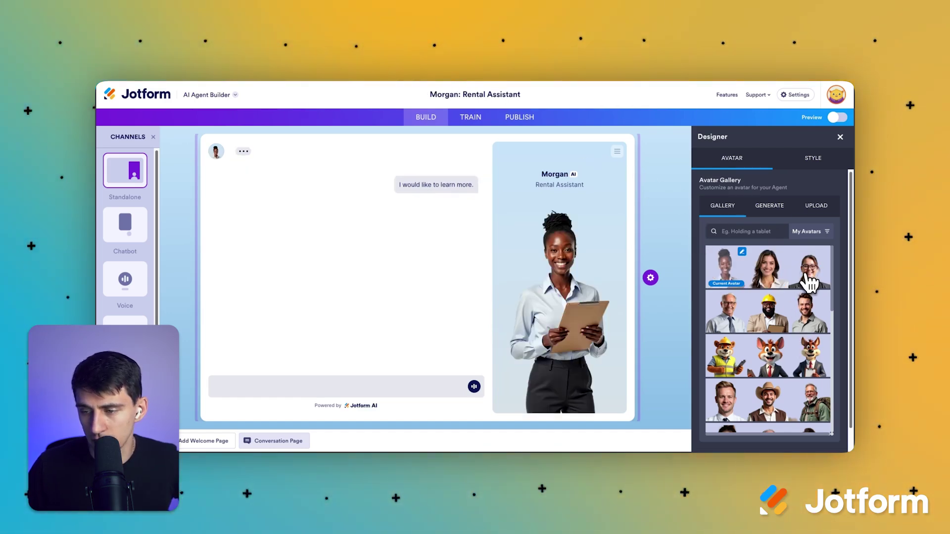
{"action": "left_click", "coordinate": [794, 276]}
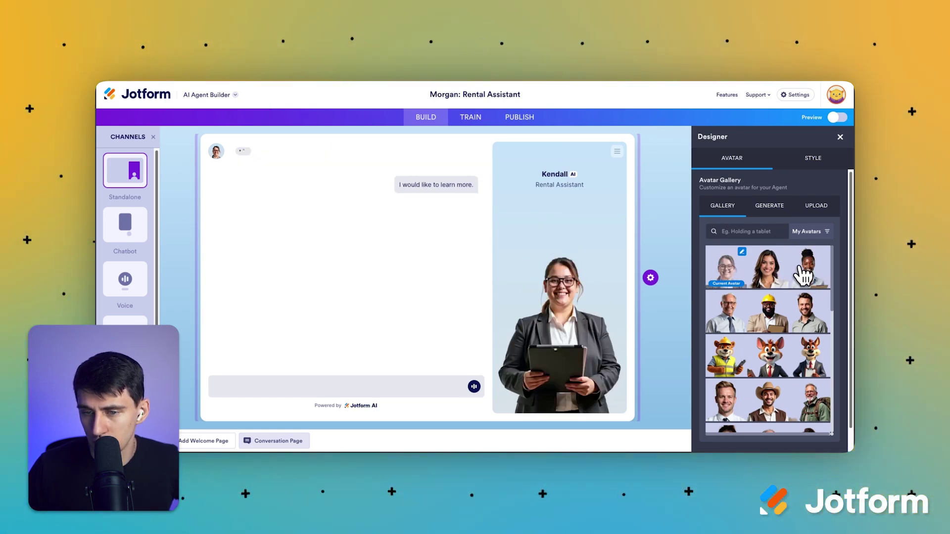
Pick the clipboard-holding avatar and apply the pink and maroon colour scheme
{"action": "left_click", "coordinate": [768, 207]}
{"action": "left_click", "coordinate": [813, 207]}
{"action": "left_click", "coordinate": [801, 163]}
{"action": "left_click", "coordinate": [735, 200]}
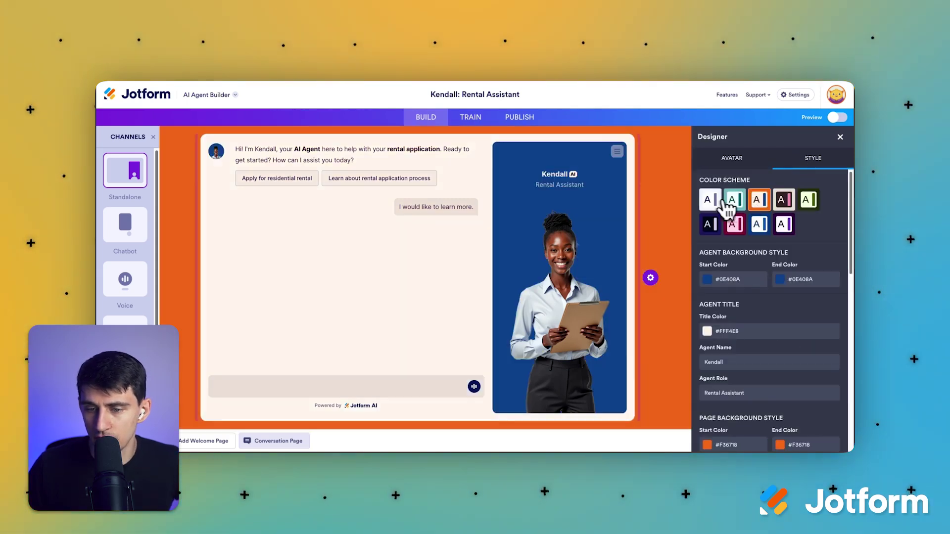
{"action": "left_click", "coordinate": [734, 224]}
{"action": "left_click", "coordinate": [760, 225]}
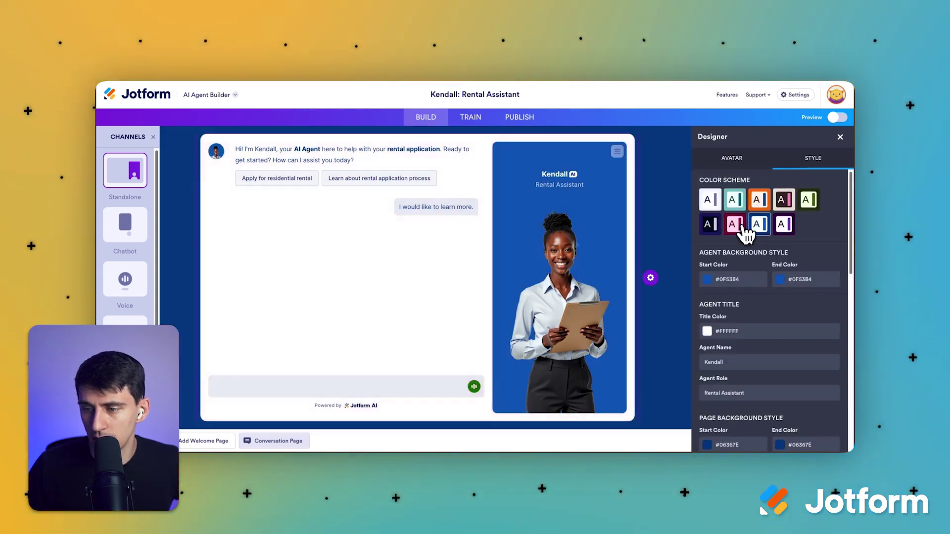
{"action": "left_click", "coordinate": [734, 225]}
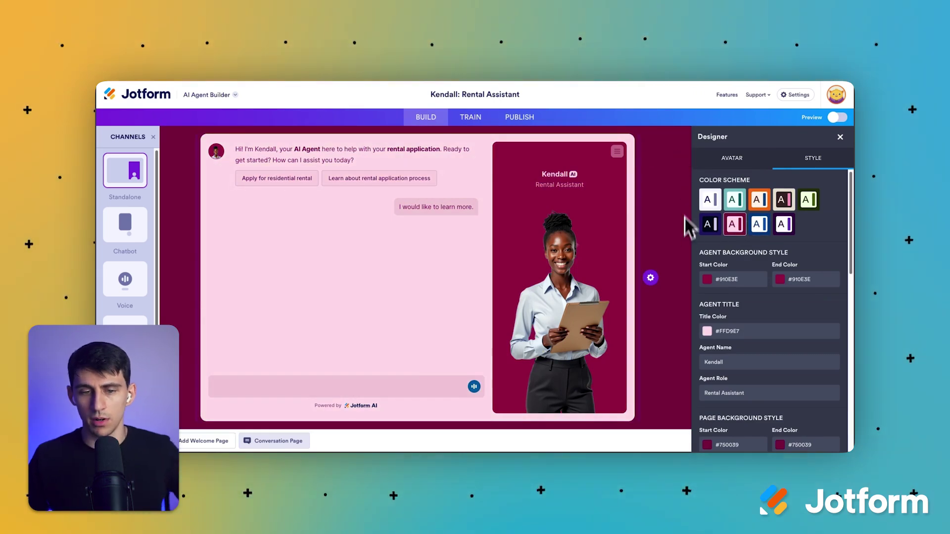
Set the agent background end colour to #FF4E8F, then go to the training Knowledge Base
{"action": "left_click", "coordinate": [779, 279]}
{"action": "left_click_drag", "start_coordinate": [757, 309], "coordinate": [762, 262]}
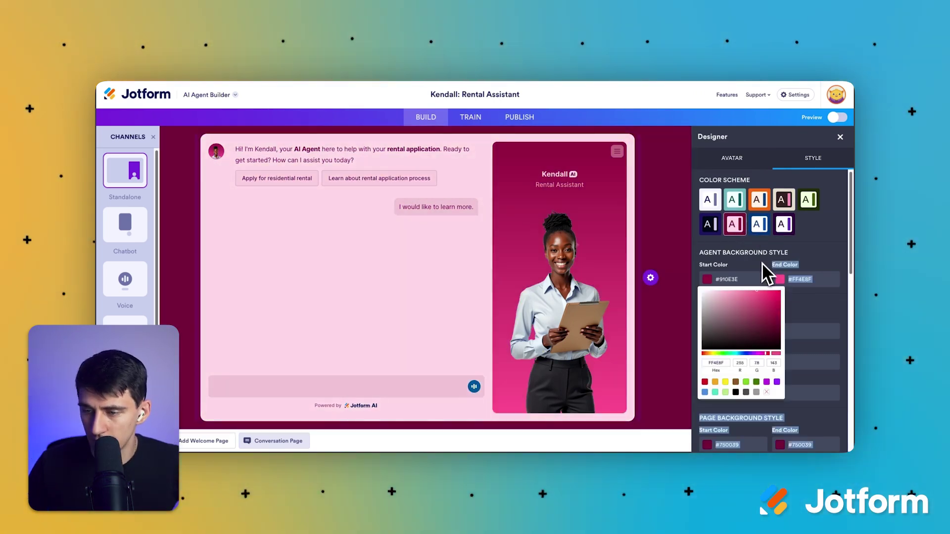
{"action": "left_click", "coordinate": [761, 262]}
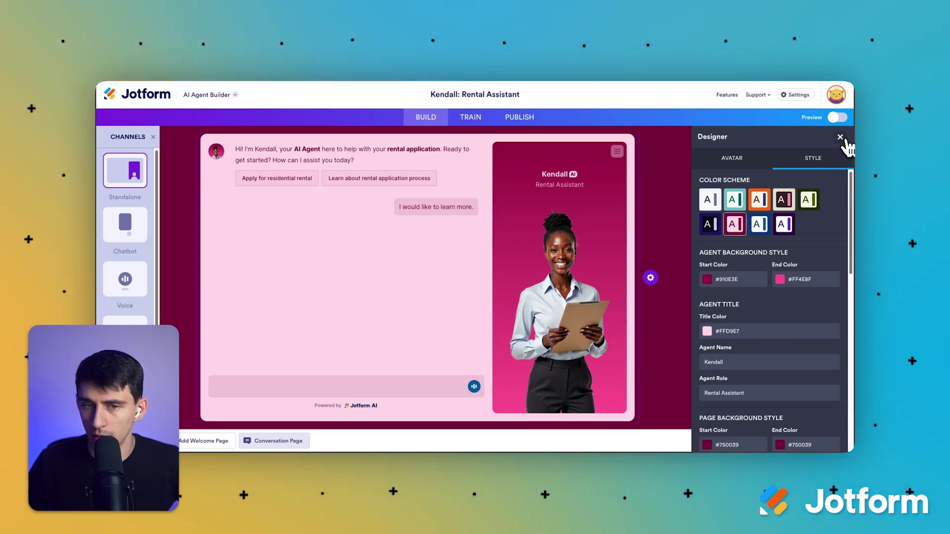
{"action": "left_click", "coordinate": [839, 137]}
{"action": "left_click", "coordinate": [488, 119]}
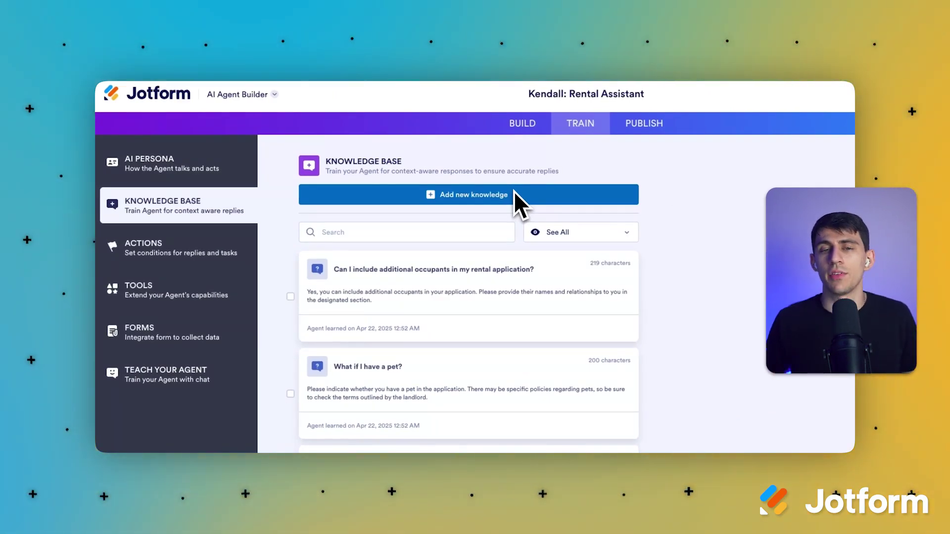
Look through the knowledge entries and open the additional occupants Q&A for editing
{"action": "scroll", "coordinate": [556, 241], "scroll_direction": "down", "scroll_amount": 4}
{"action": "scroll", "coordinate": [544, 257], "scroll_direction": "up", "scroll_amount": 4}
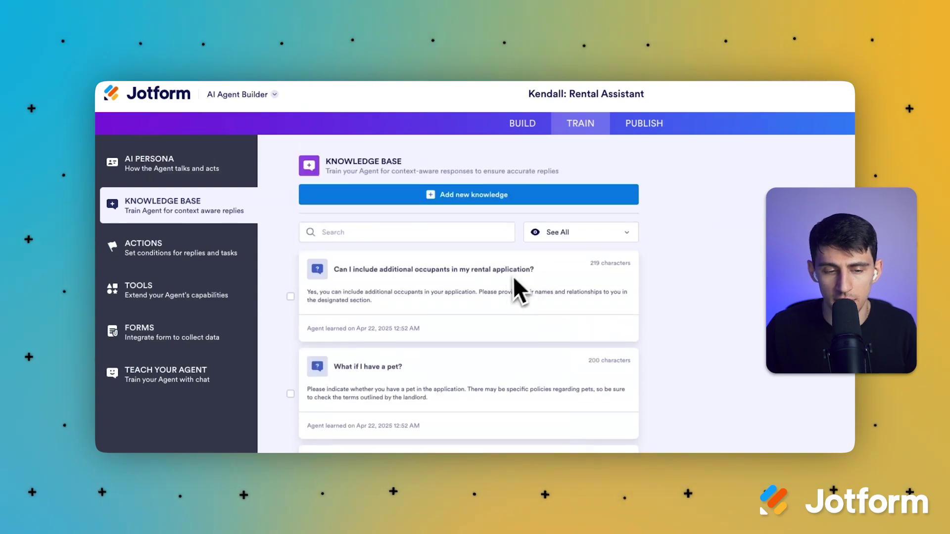
{"action": "scroll", "coordinate": [510, 257], "scroll_direction": "down", "scroll_amount": 3}
{"action": "scroll", "coordinate": [524, 245], "scroll_direction": "up", "scroll_amount": 3}
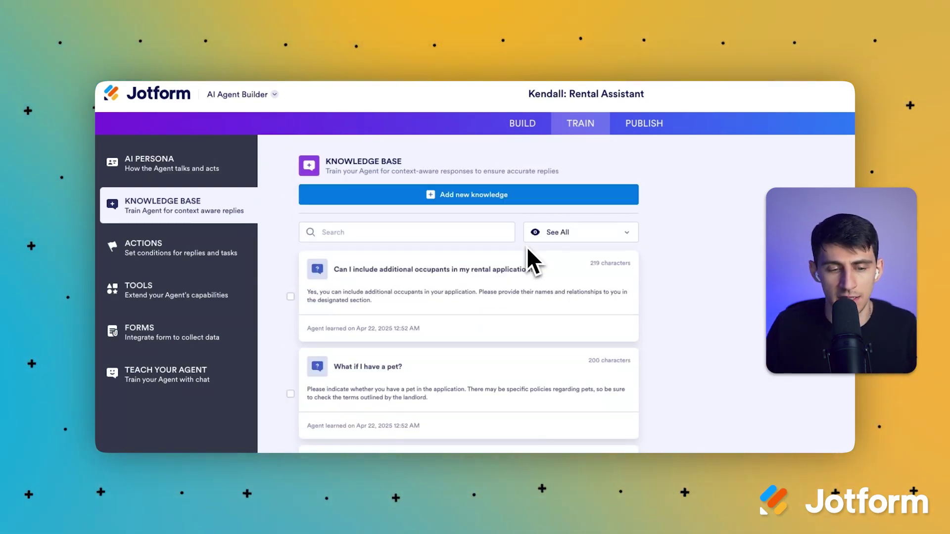
{"action": "scroll", "coordinate": [521, 238], "scroll_direction": "down", "scroll_amount": 5}
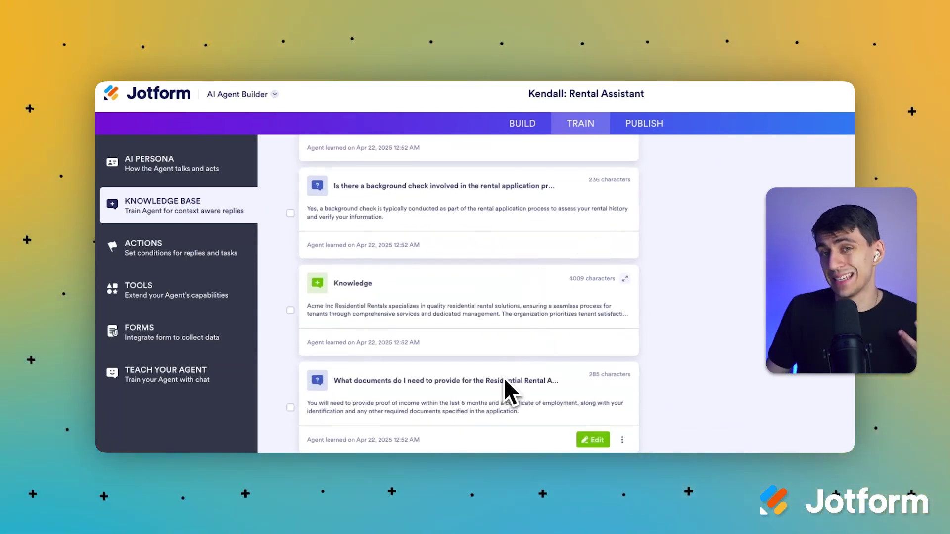
{"action": "scroll", "coordinate": [507, 347], "scroll_direction": "up", "scroll_amount": 5}
{"action": "left_click", "coordinate": [591, 326]}
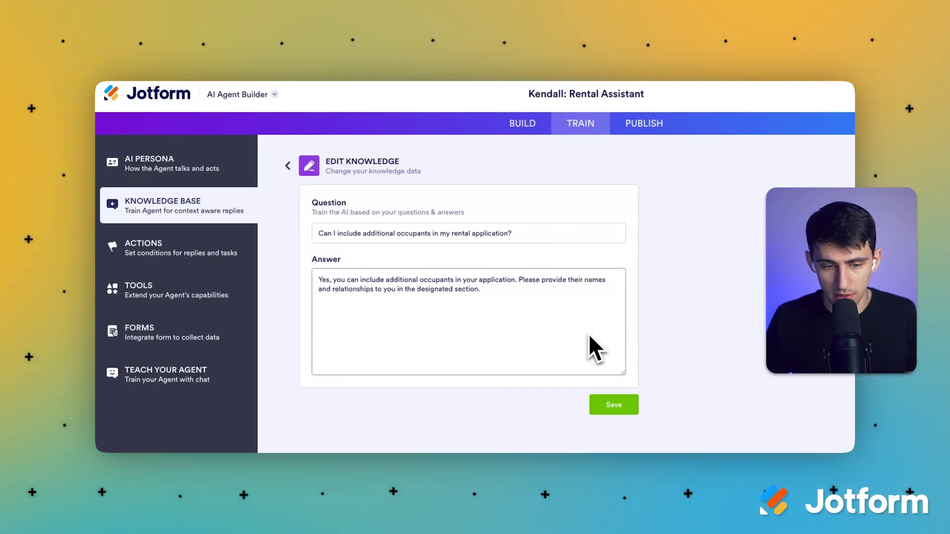
Review that entry's question and answer, then bring up the new knowledge types
{"action": "left_click_drag", "start_coordinate": [325, 233], "coordinate": [585, 233]}
{"action": "left_click", "coordinate": [485, 289]}
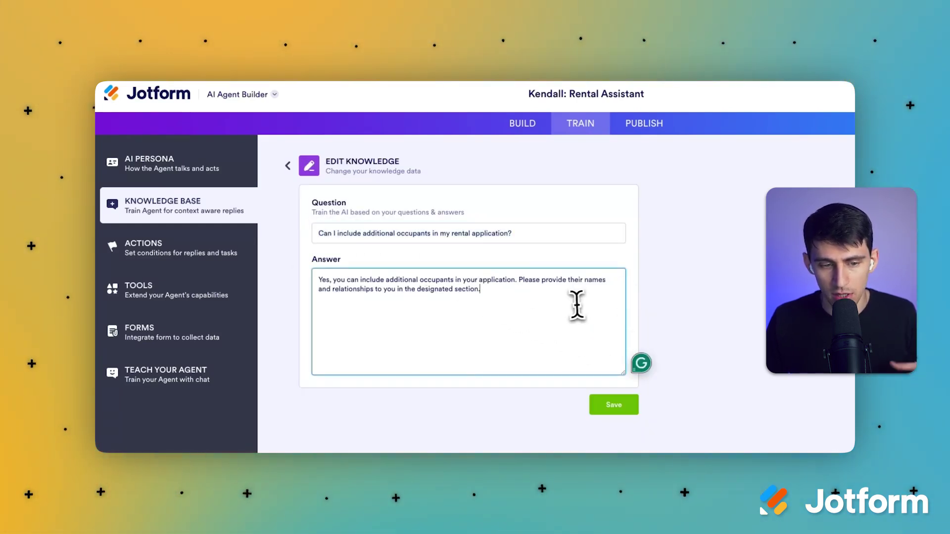
{"action": "left_click_drag", "start_coordinate": [576, 304], "coordinate": [310, 278]}
{"action": "left_click", "coordinate": [382, 284]}
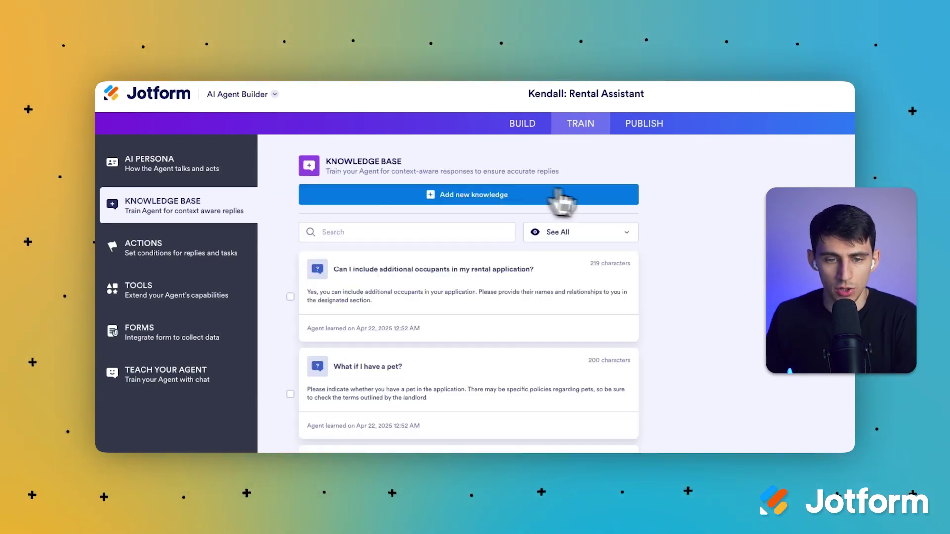
{"action": "left_click", "coordinate": [562, 197]}
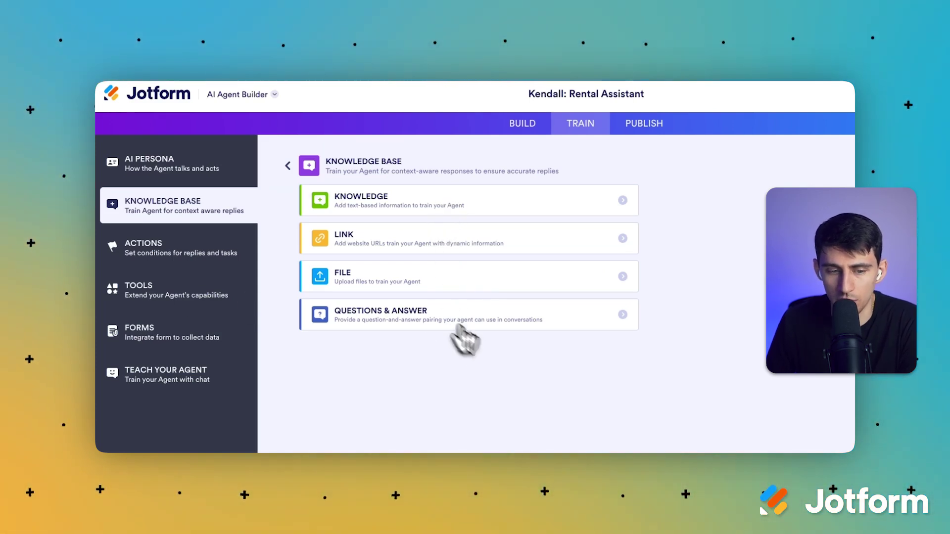
Switch the AI Persona's Conversation Style to Voice
{"action": "left_click", "coordinate": [218, 171]}
{"action": "scroll", "coordinate": [521, 331], "scroll_direction": "down", "scroll_amount": 4}
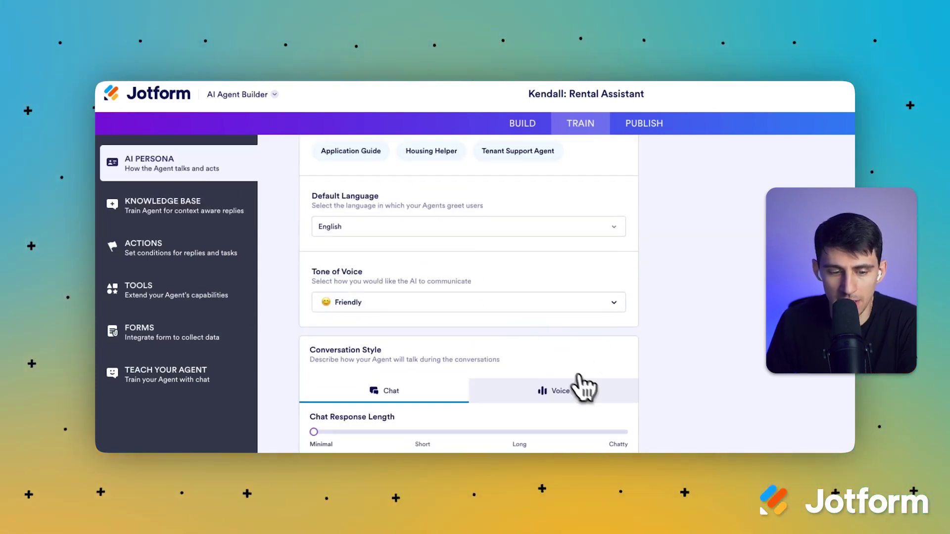
{"action": "scroll", "coordinate": [430, 403], "scroll_direction": "down", "scroll_amount": 3}
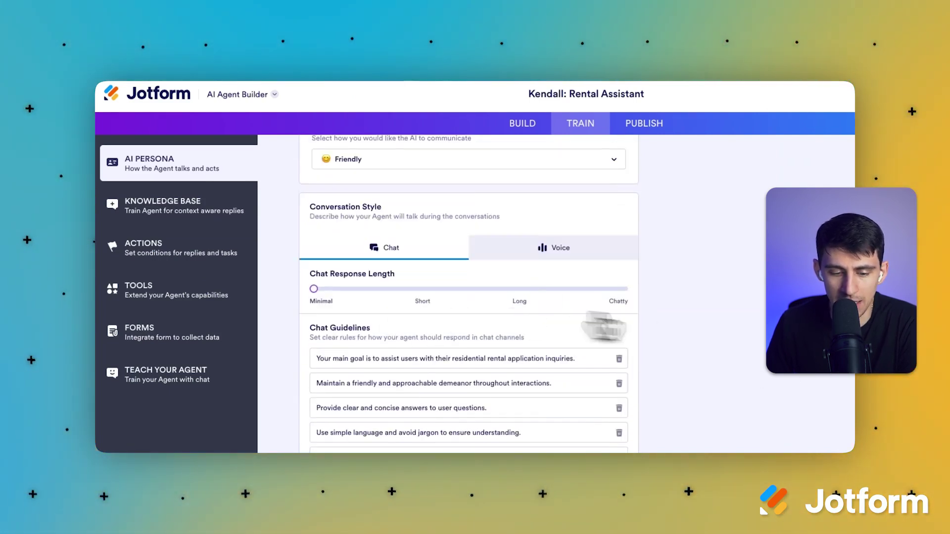
{"action": "scroll", "coordinate": [601, 361], "scroll_direction": "up", "scroll_amount": 4}
{"action": "scroll", "coordinate": [601, 361], "scroll_direction": "up", "scroll_amount": 3}
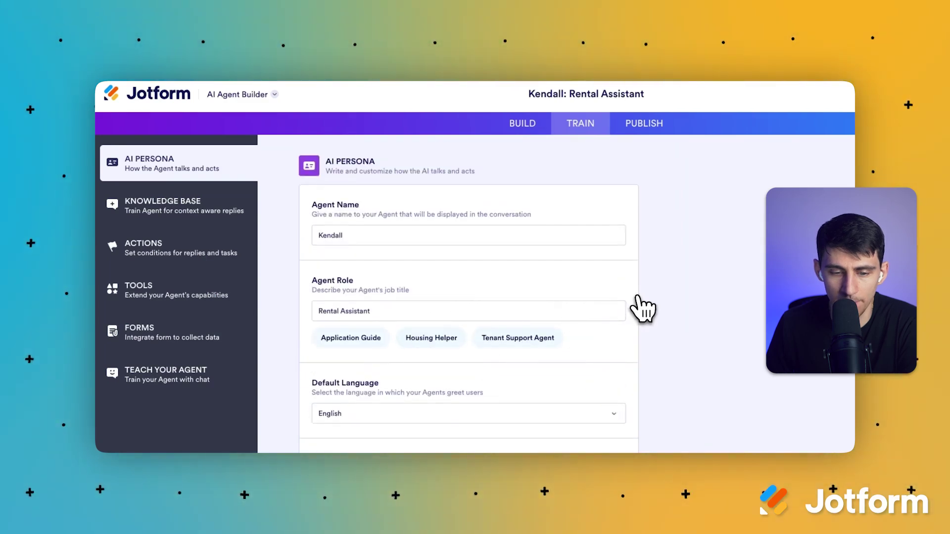
{"action": "scroll", "coordinate": [642, 309], "scroll_direction": "down", "scroll_amount": 6}
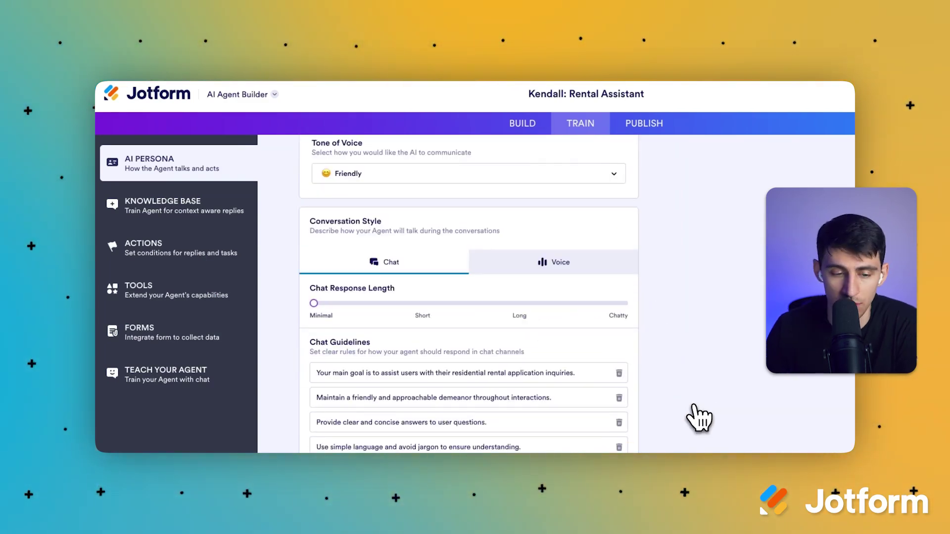
{"action": "left_click", "coordinate": [548, 258]}
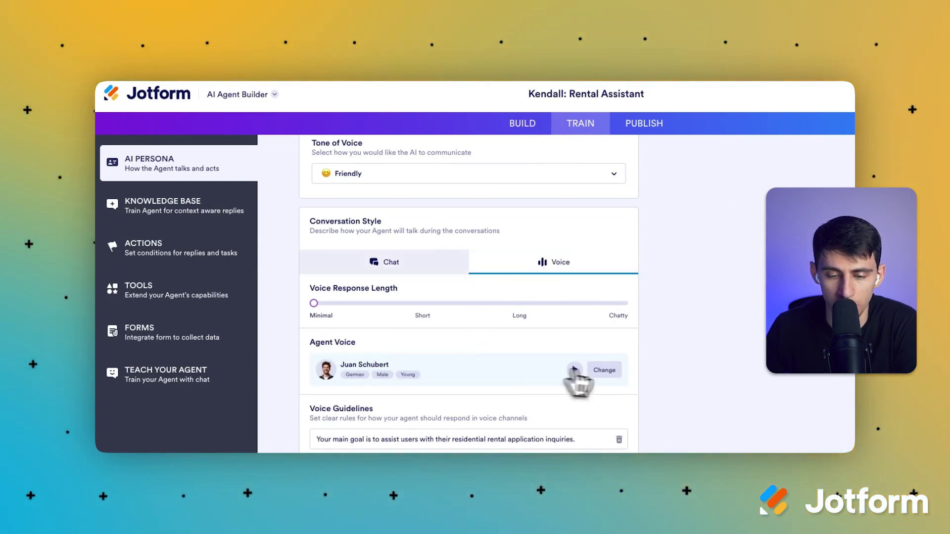
Choose Aria as the agent voice and play a preview of it
{"action": "left_click", "coordinate": [604, 370]}
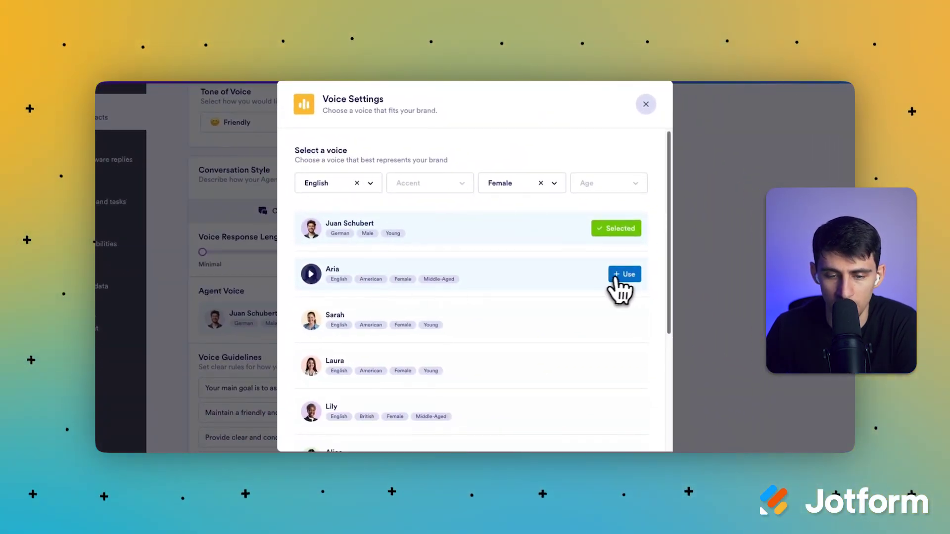
{"action": "left_click", "coordinate": [624, 275]}
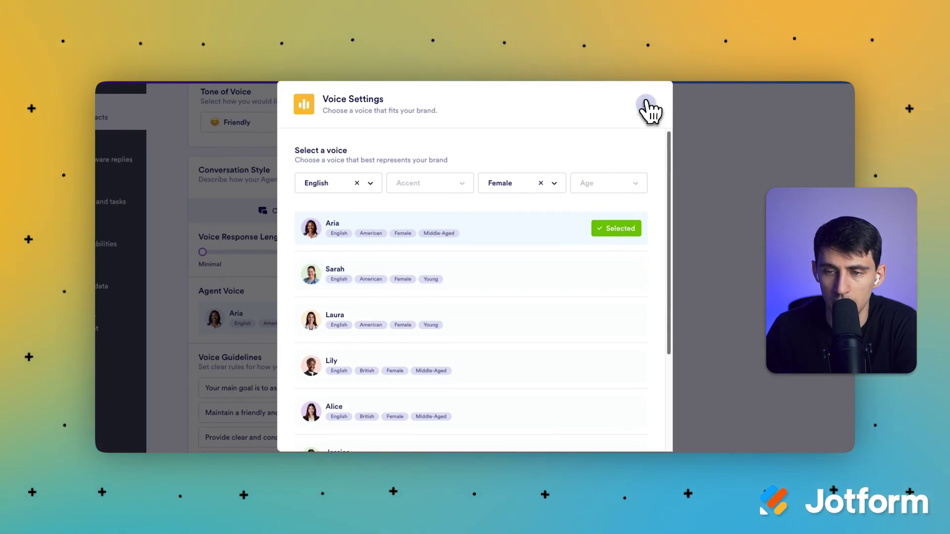
{"action": "left_click", "coordinate": [646, 106]}
{"action": "left_click", "coordinate": [572, 370]}
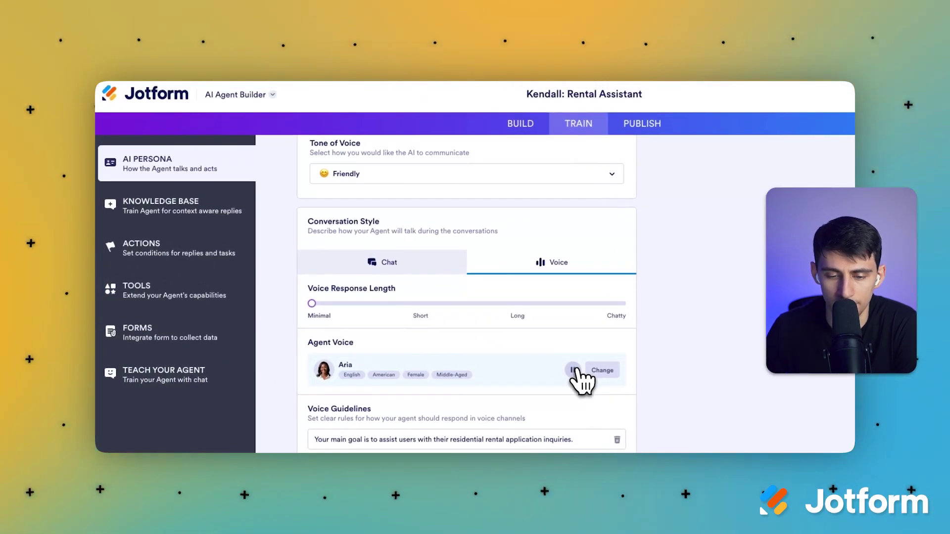
{"action": "scroll", "coordinate": [493, 379], "scroll_direction": "up", "scroll_amount": 10}
{"action": "scroll", "coordinate": [554, 352], "scroll_direction": "down", "scroll_amount": 3}
{"action": "scroll", "coordinate": [556, 364], "scroll_direction": "up", "scroll_amount": 3}
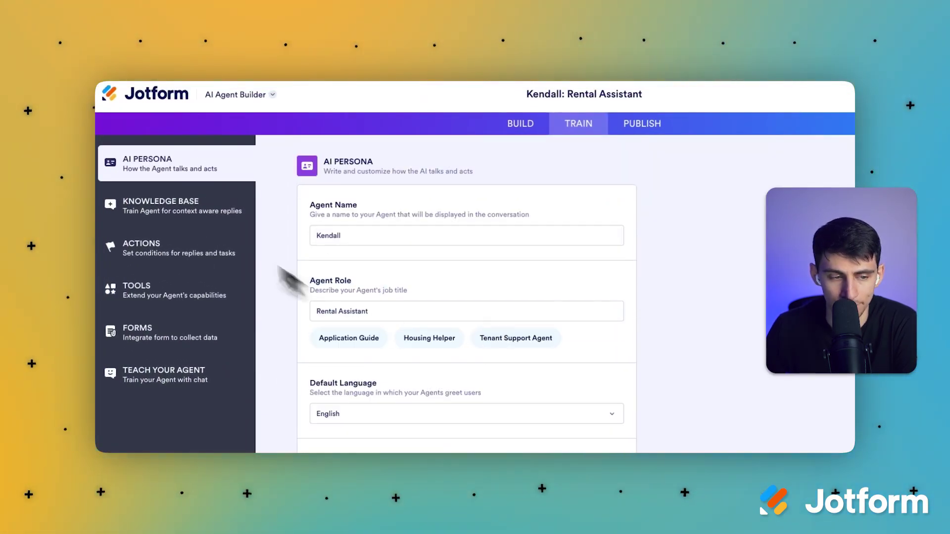
Open Actions and browse the When condition options without choosing one
{"action": "left_click", "coordinate": [164, 246]}
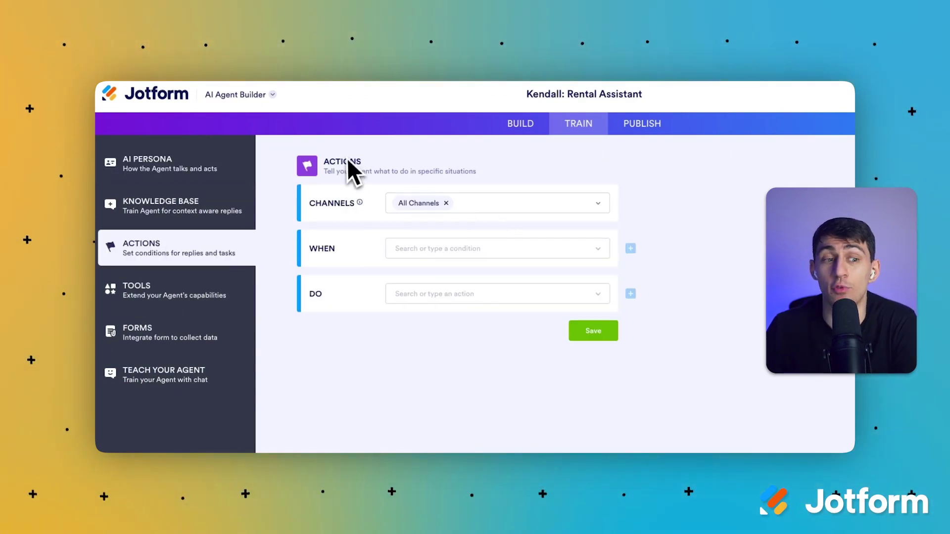
{"action": "triple_click", "coordinate": [336, 171]}
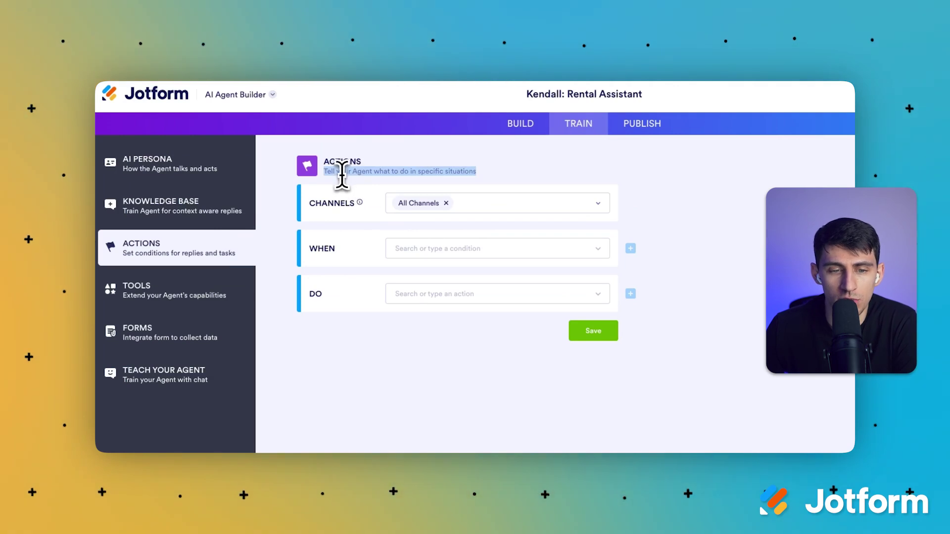
{"action": "left_click", "coordinate": [530, 255]}
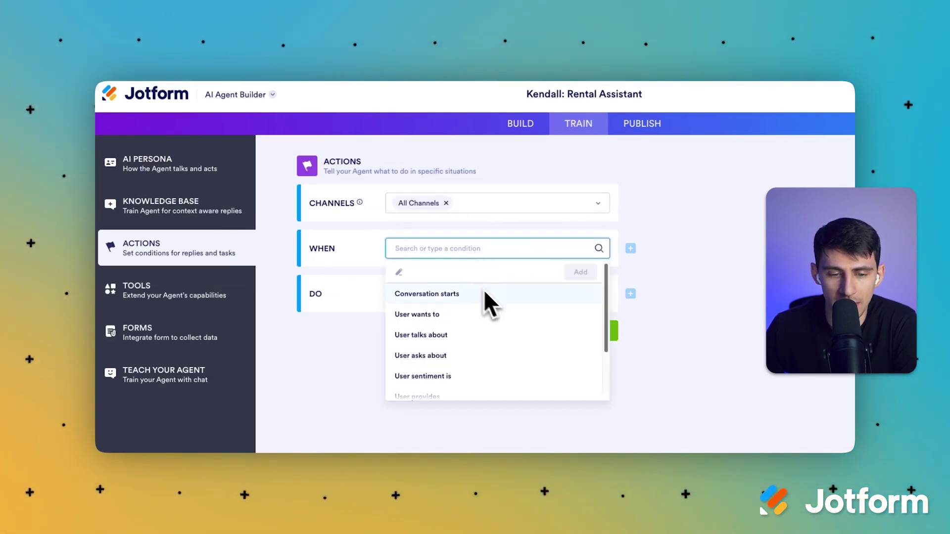
{"action": "left_click", "coordinate": [366, 222]}
{"action": "left_click", "coordinate": [445, 251]}
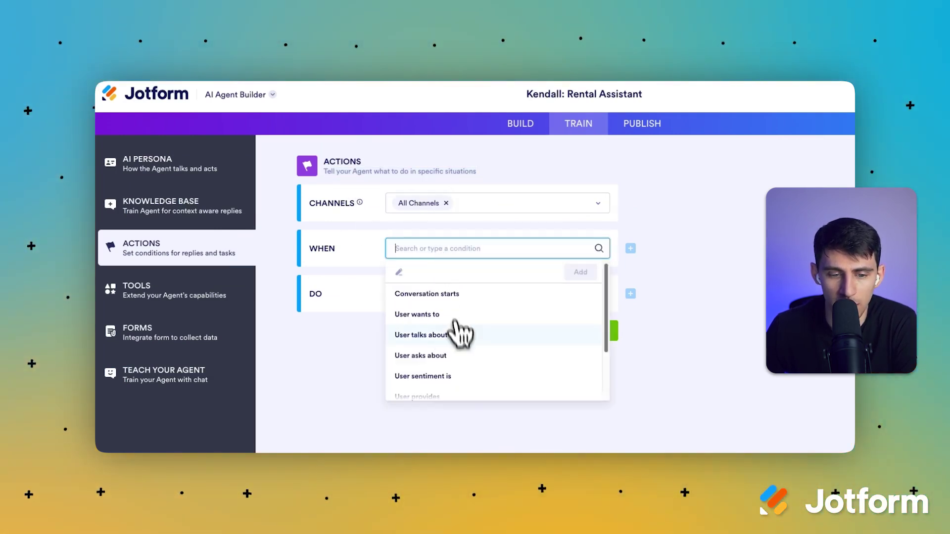
{"action": "left_click", "coordinate": [291, 245]}
Browse the Do action options and close the list, leaving the rule blank
{"action": "left_click", "coordinate": [450, 297]}
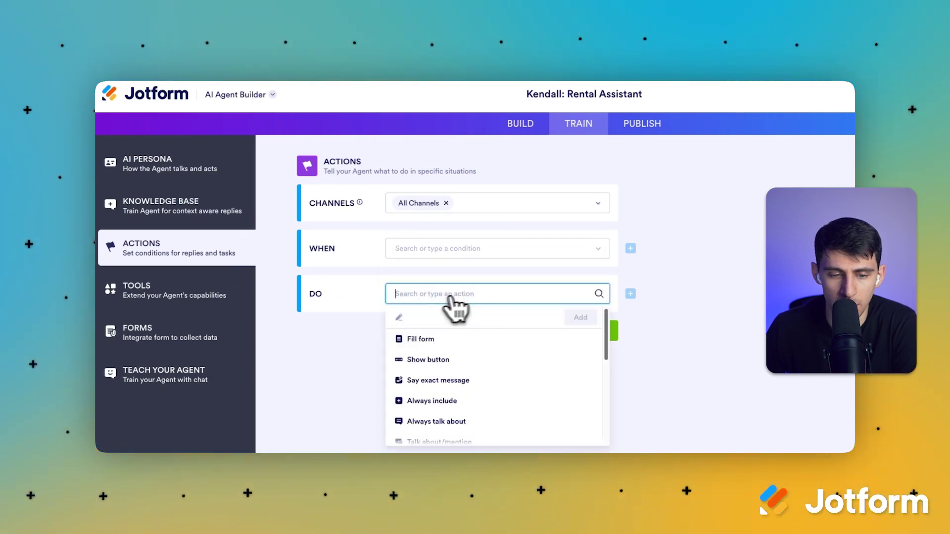
{"action": "scroll", "coordinate": [472, 366], "scroll_direction": "down", "scroll_amount": 5}
{"action": "scroll", "coordinate": [478, 358], "scroll_direction": "up", "scroll_amount": 1}
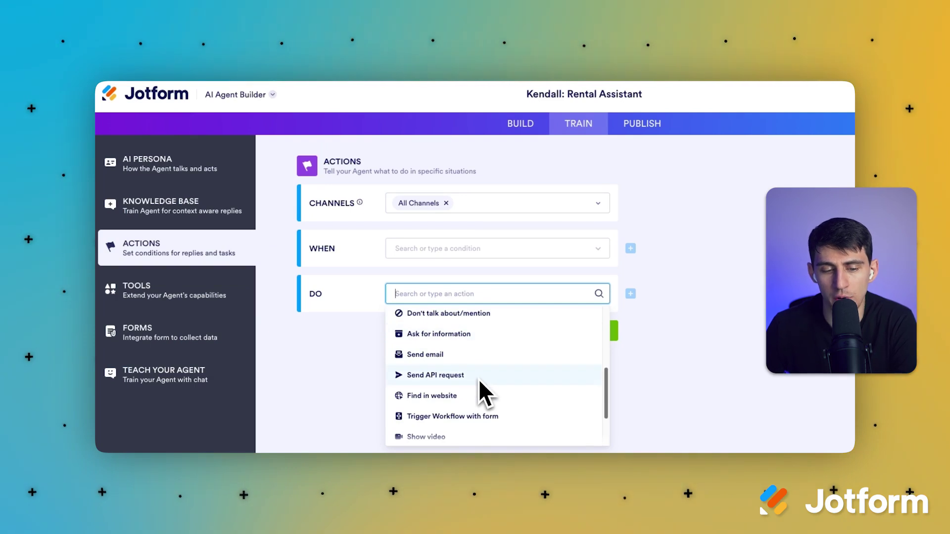
{"action": "left_click", "coordinate": [297, 276]}
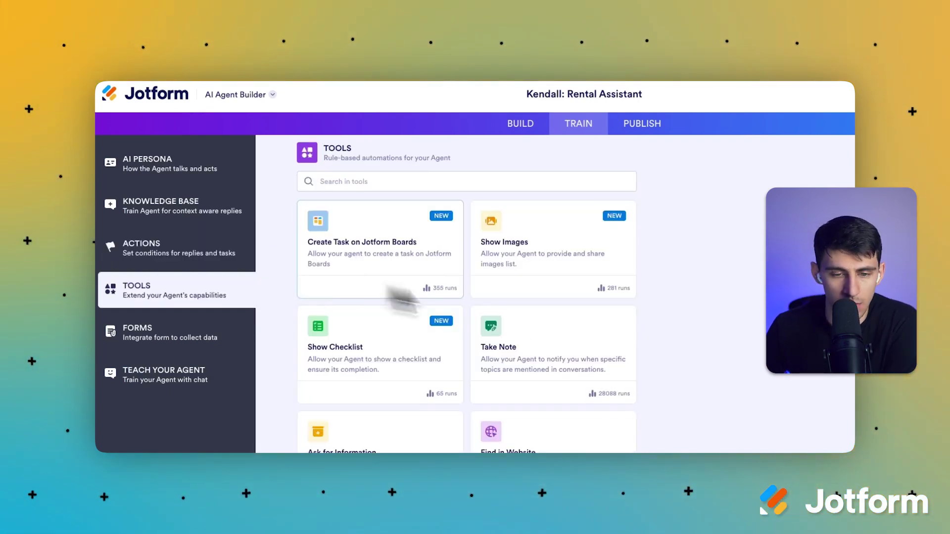
Scroll the Tools cards, then open the Residential Rental Application Form from Forms
{"action": "scroll", "coordinate": [403, 297], "scroll_direction": "down", "scroll_amount": 3}
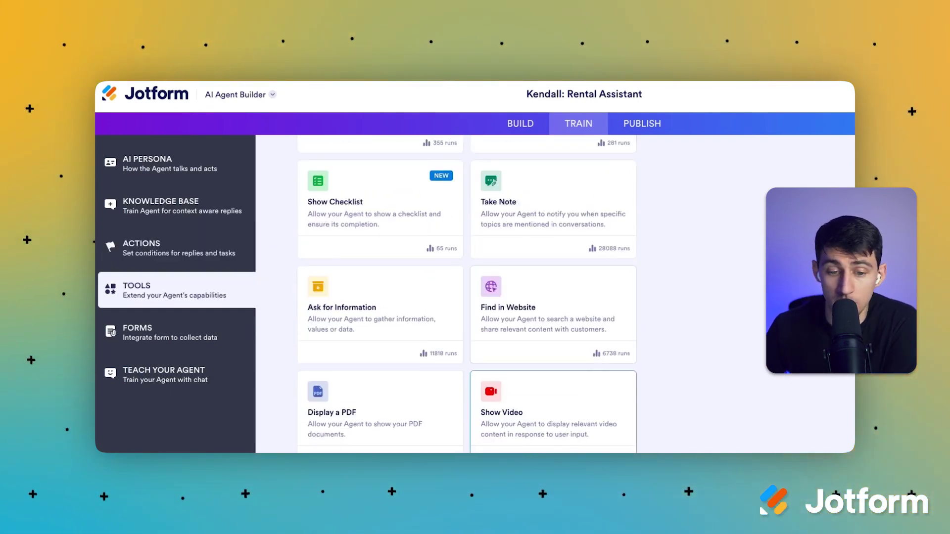
{"action": "scroll", "coordinate": [543, 449], "scroll_direction": "up", "scroll_amount": 3}
{"action": "scroll", "coordinate": [521, 371], "scroll_direction": "down", "scroll_amount": 15}
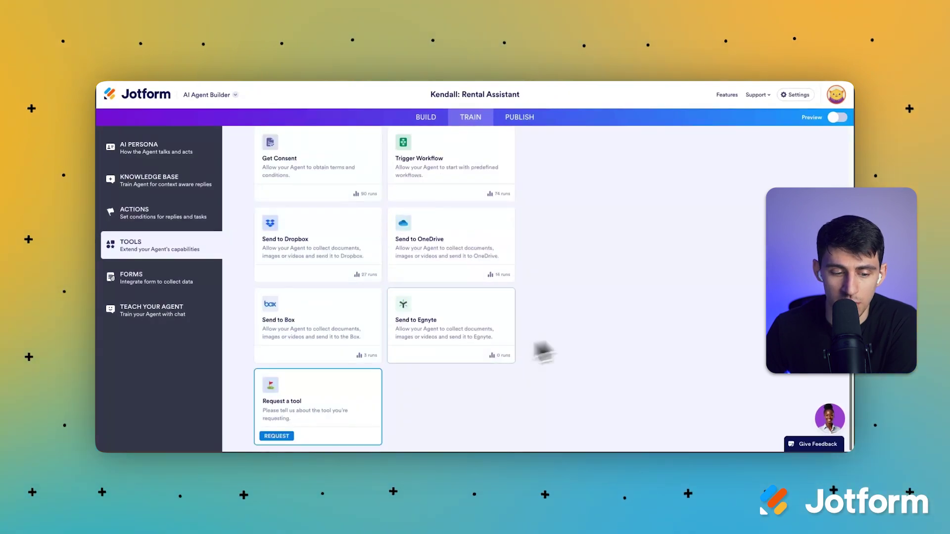
{"action": "scroll", "coordinate": [495, 356], "scroll_direction": "up", "scroll_amount": 15}
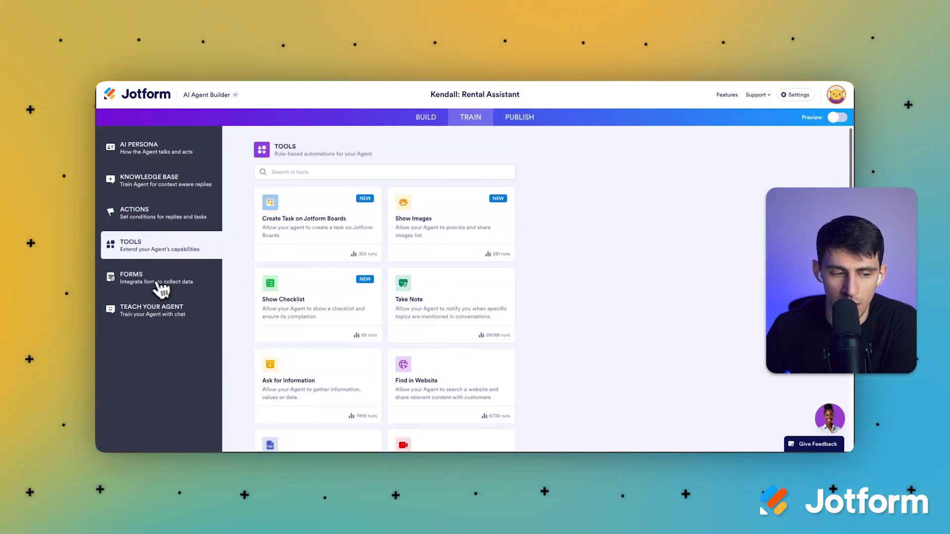
{"action": "left_click", "coordinate": [155, 289]}
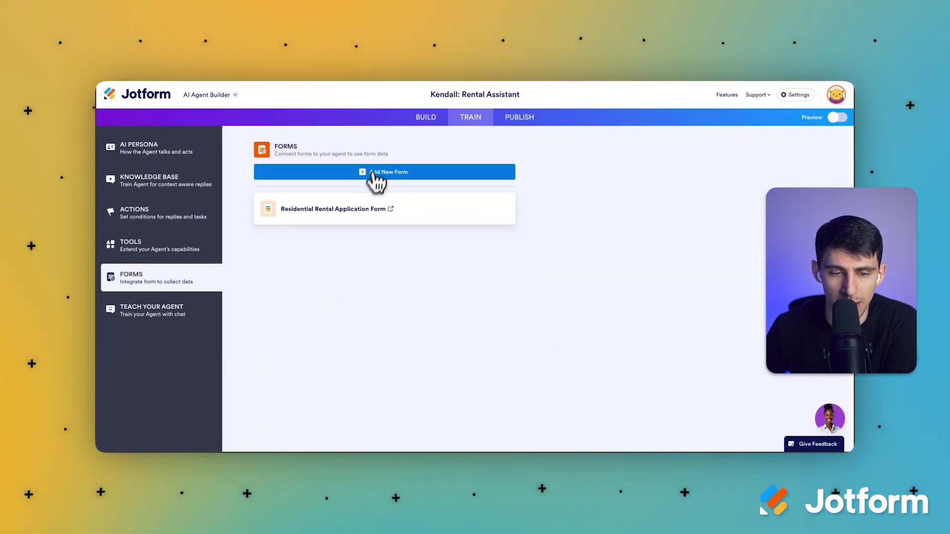
{"action": "left_click", "coordinate": [391, 210]}
Inspect the Vehicle Information table's properties, then close them
{"action": "scroll", "coordinate": [494, 289], "scroll_direction": "down", "scroll_amount": 6}
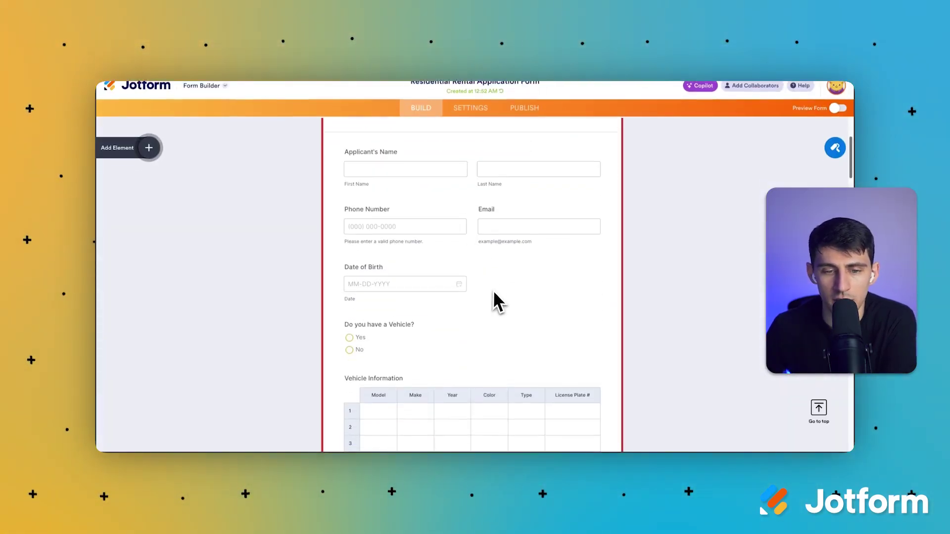
{"action": "scroll", "coordinate": [494, 292], "scroll_direction": "up", "scroll_amount": 8}
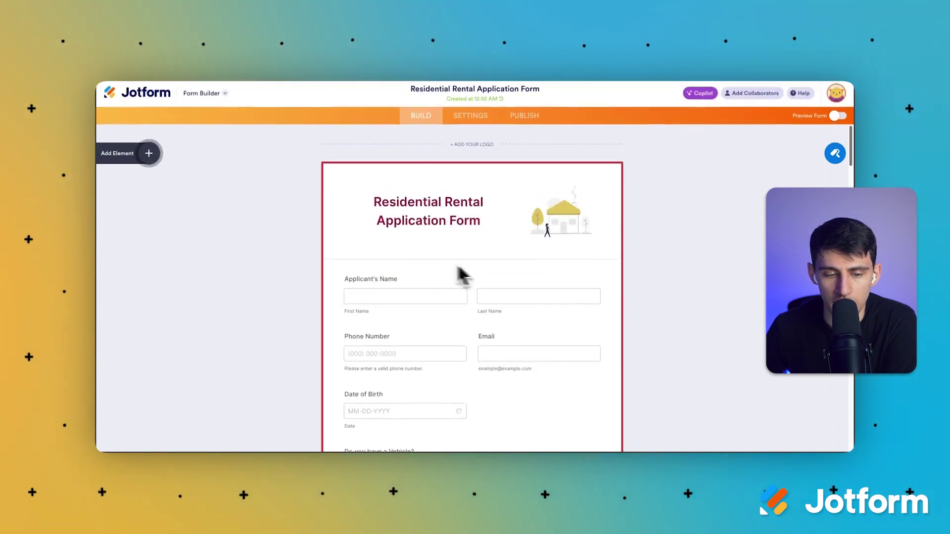
{"action": "scroll", "coordinate": [450, 272], "scroll_direction": "down", "scroll_amount": 5}
{"action": "left_click", "coordinate": [428, 317]}
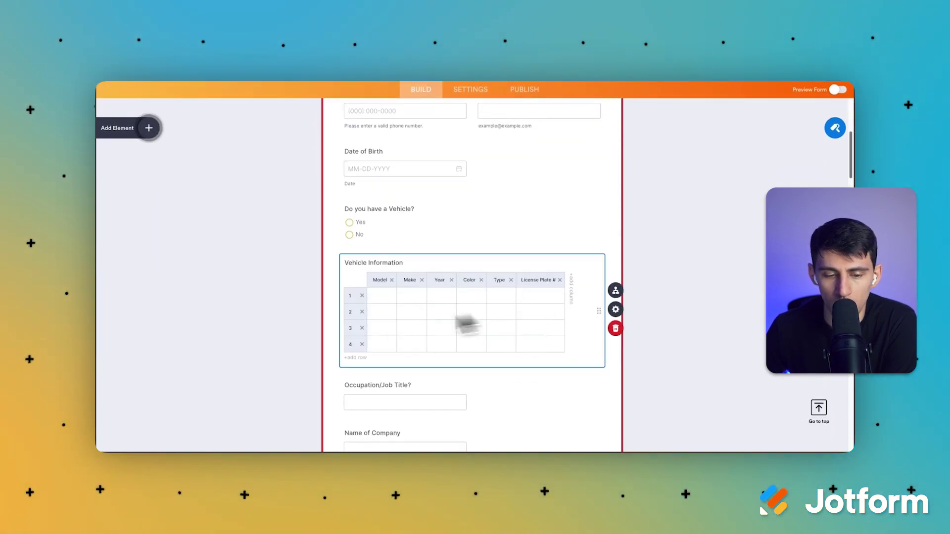
{"action": "left_click", "coordinate": [361, 312]}
{"action": "left_click", "coordinate": [361, 312]}
{"action": "left_click", "coordinate": [362, 313]}
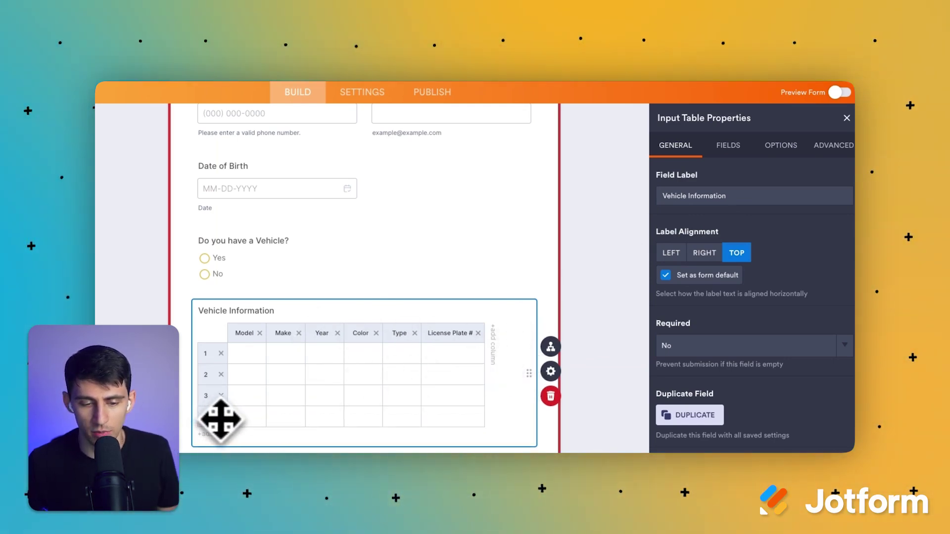
{"action": "scroll", "coordinate": [303, 375], "scroll_direction": "down", "scroll_amount": 3}
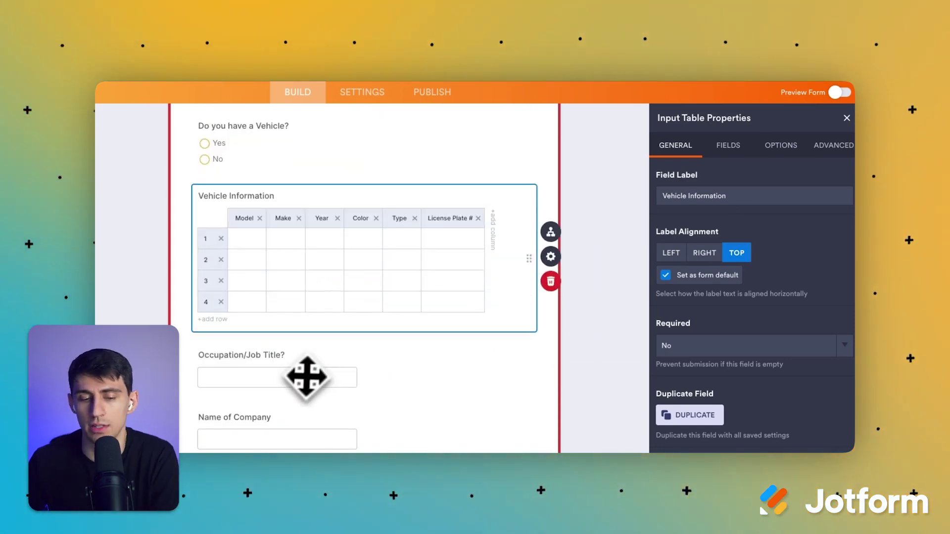
{"action": "left_click", "coordinate": [847, 119]}
Review the remaining fields down to the signature and glance at the Jotform app switcher
{"action": "scroll", "coordinate": [568, 247], "scroll_direction": "down", "scroll_amount": 10}
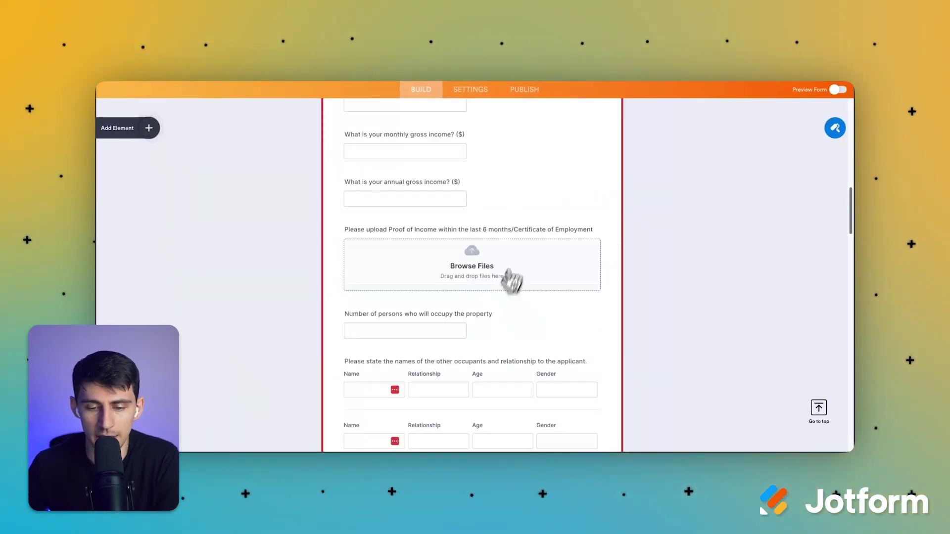
{"action": "left_click", "coordinate": [478, 186]}
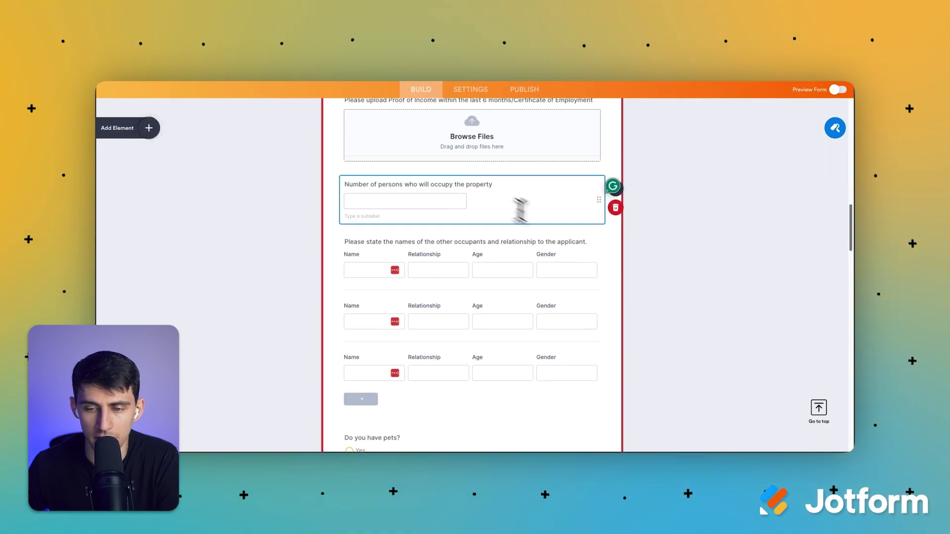
{"action": "scroll", "coordinate": [521, 209], "scroll_direction": "down", "scroll_amount": 10}
{"action": "scroll", "coordinate": [472, 254], "scroll_direction": "down", "scroll_amount": 15}
{"action": "scroll", "coordinate": [474, 248], "scroll_direction": "up", "scroll_amount": 20}
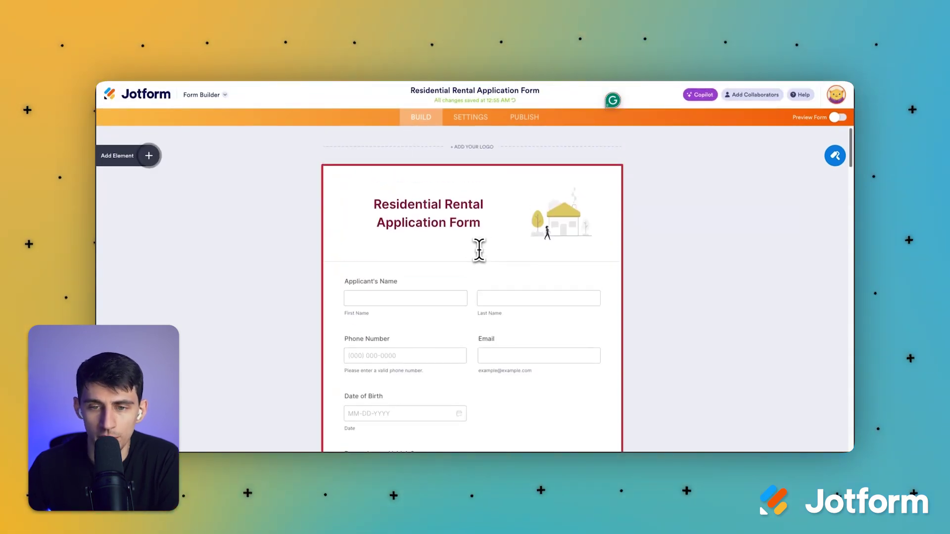
{"action": "scroll", "coordinate": [485, 247], "scroll_direction": "down", "scroll_amount": 20}
{"action": "scroll", "coordinate": [513, 298], "scroll_direction": "up", "scroll_amount": 20}
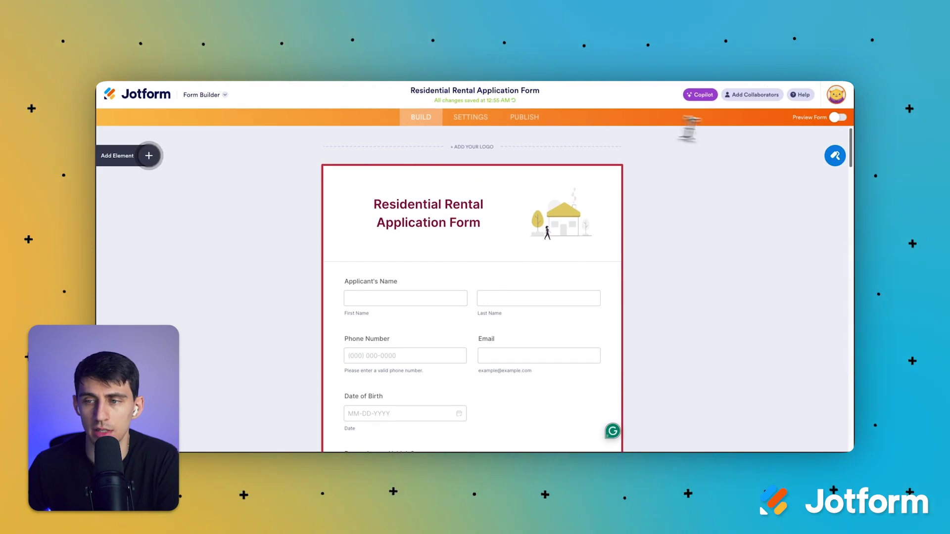
{"action": "left_click", "coordinate": [206, 97]}
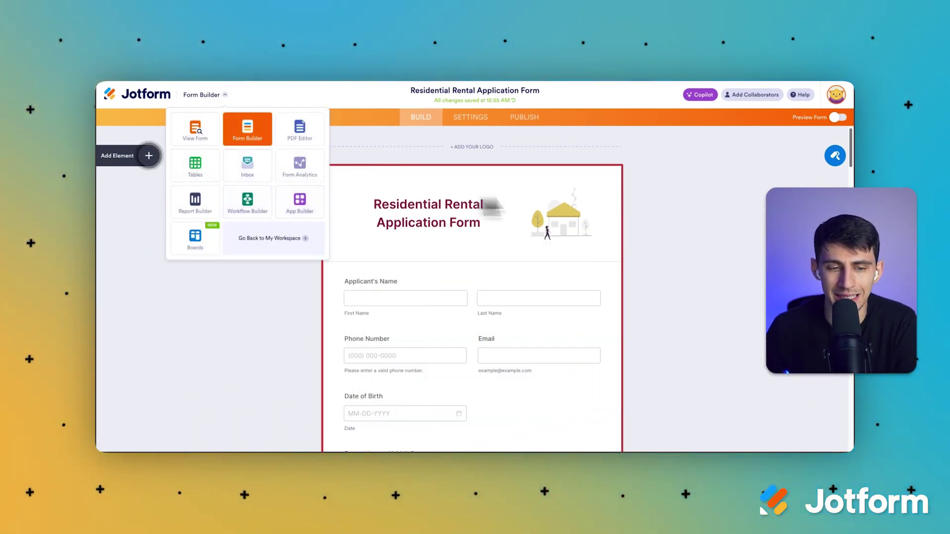
{"action": "left_click", "coordinate": [607, 160]}
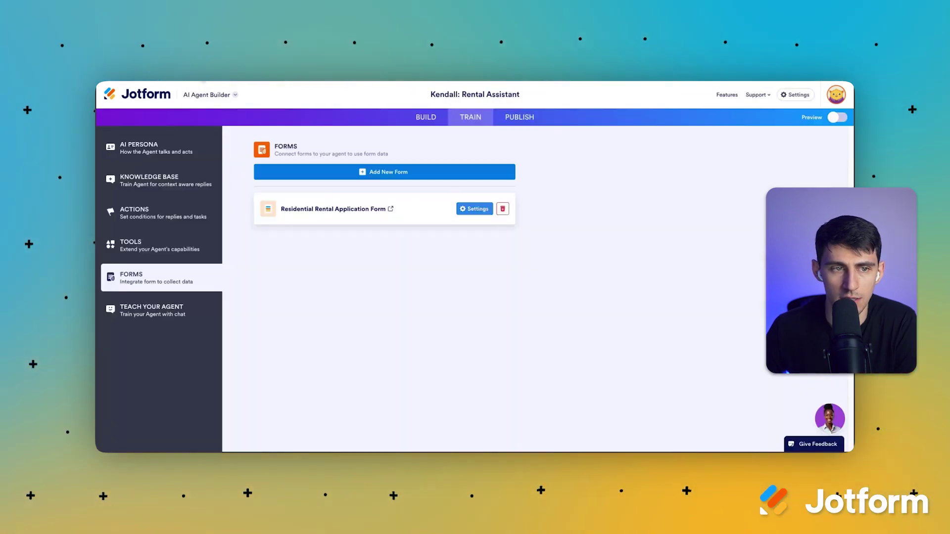
Go to Kendall's Publish tab and open the standalone agent link in a new tab
{"action": "left_click", "coordinate": [155, 312]}
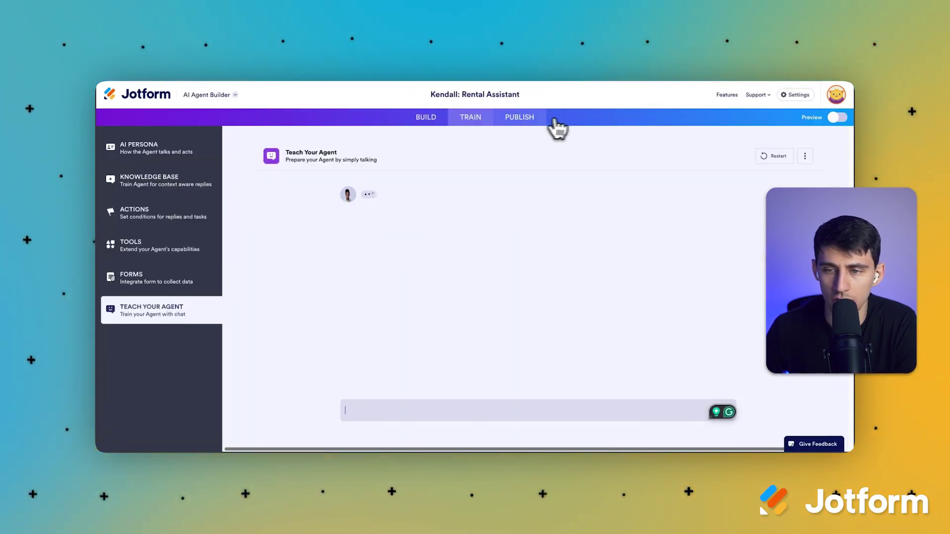
{"action": "left_click", "coordinate": [524, 119]}
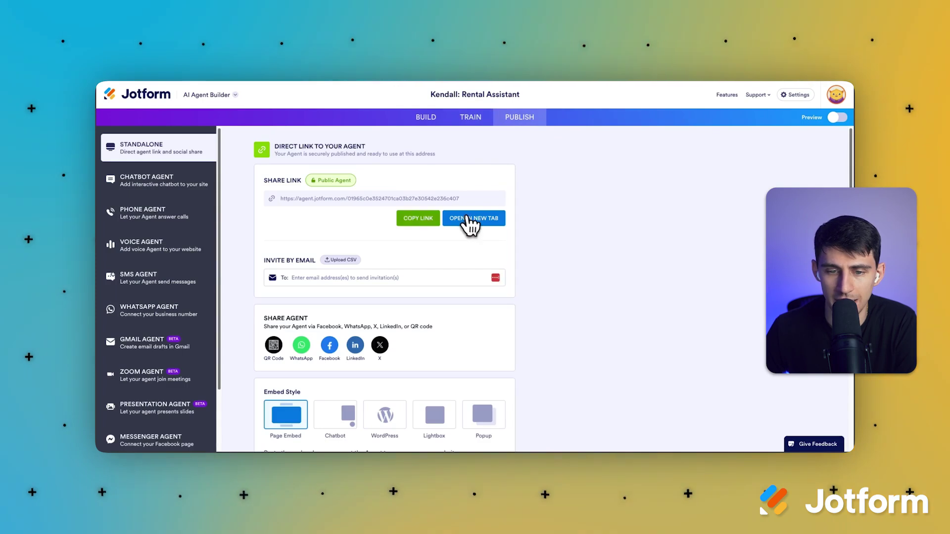
{"action": "left_click", "coordinate": [473, 219]}
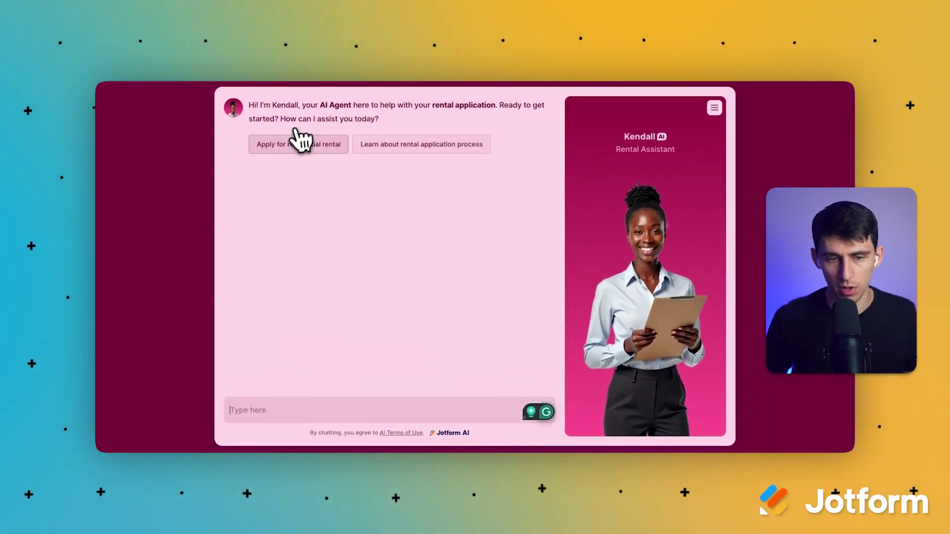
Start the residential rental application in chat and send the applicant's full name
{"action": "left_click", "coordinate": [295, 148]}
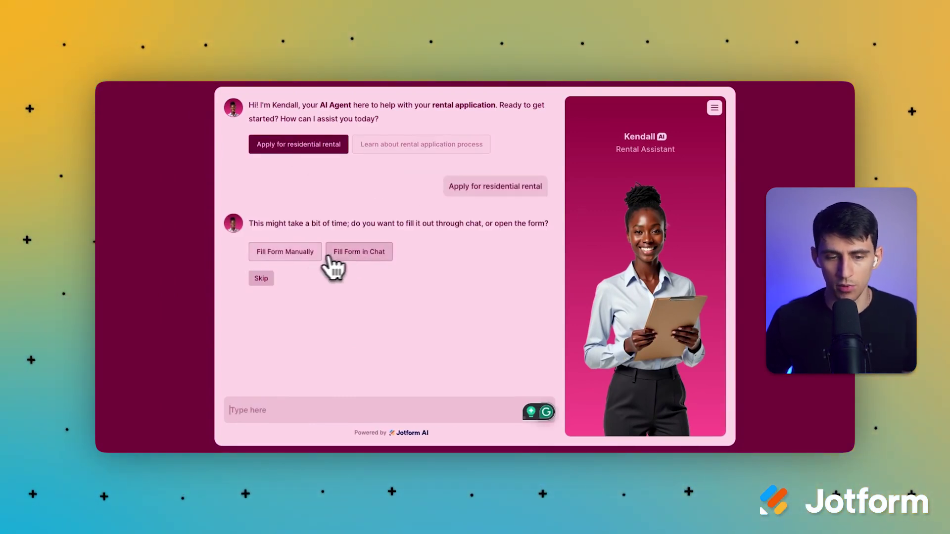
{"action": "left_click", "coordinate": [348, 257]}
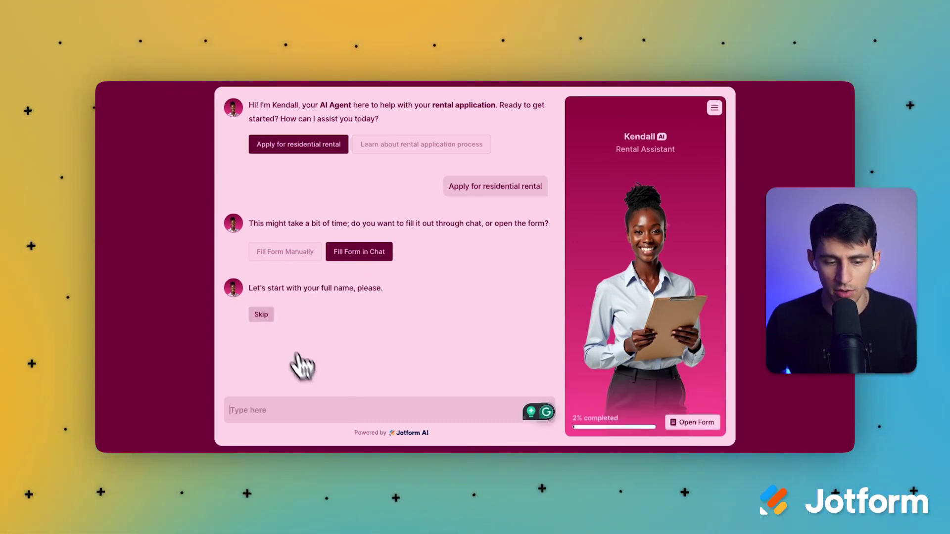
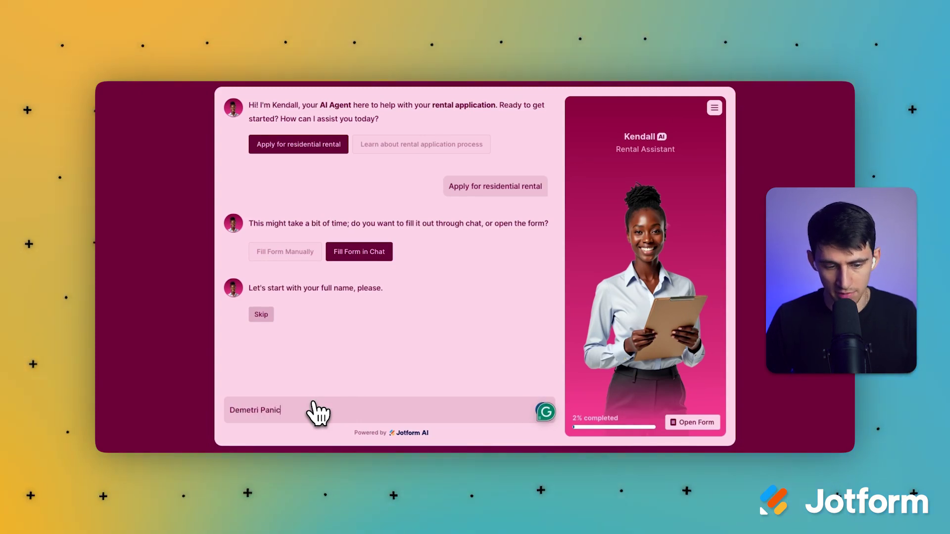
{"action": "key", "text": "Return"}
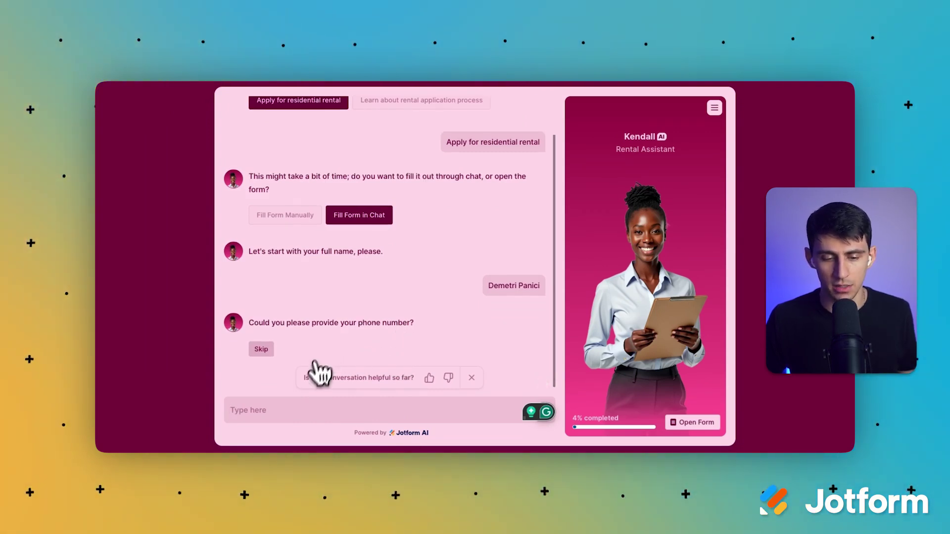
Send the applicant's phone number, e-mail, date of birth and vehicle Nissan Ultima
{"action": "left_click", "coordinate": [319, 407]}
{"action": "key", "text": "Return"}
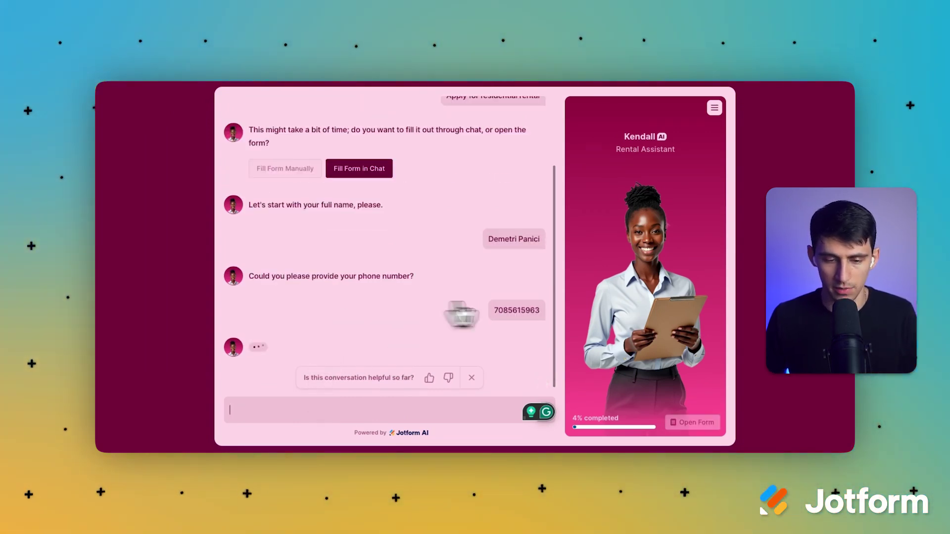
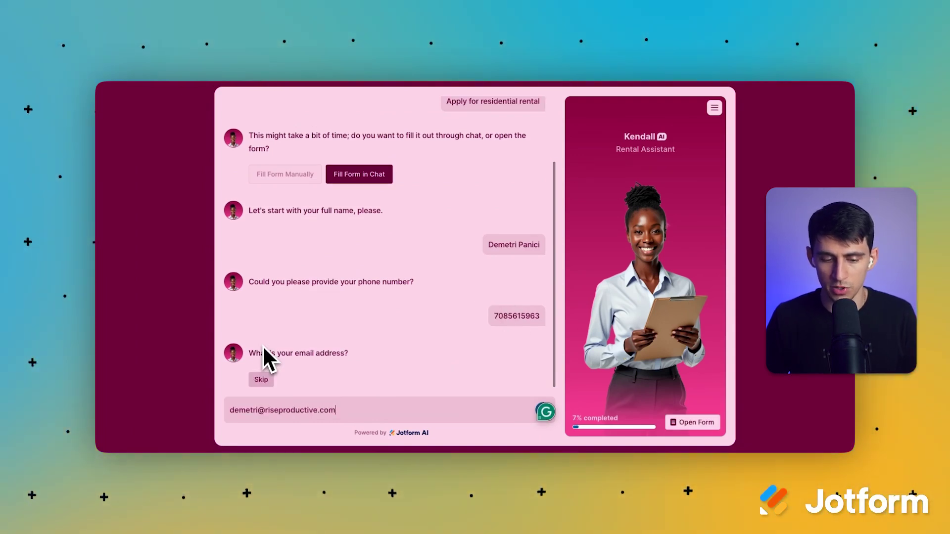
{"action": "key", "text": "Return"}
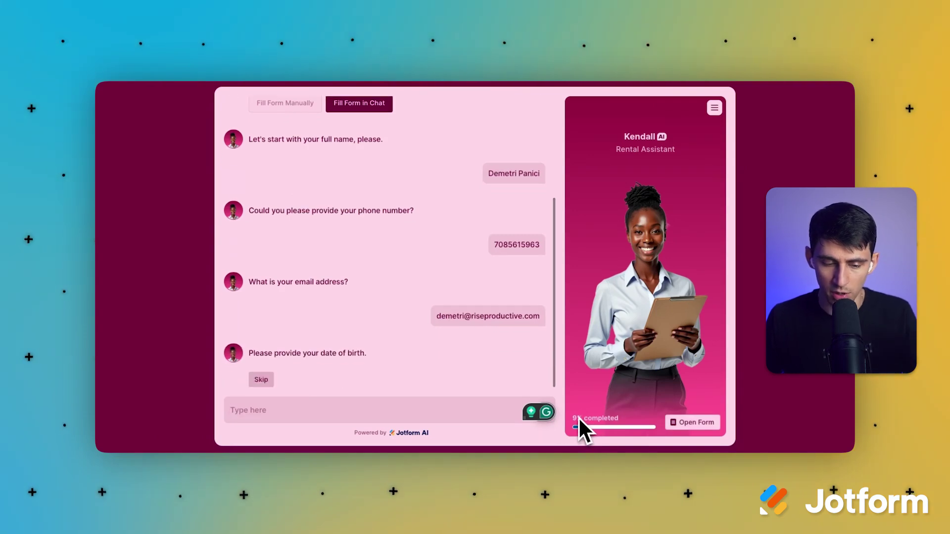
{"action": "key", "text": "Return"}
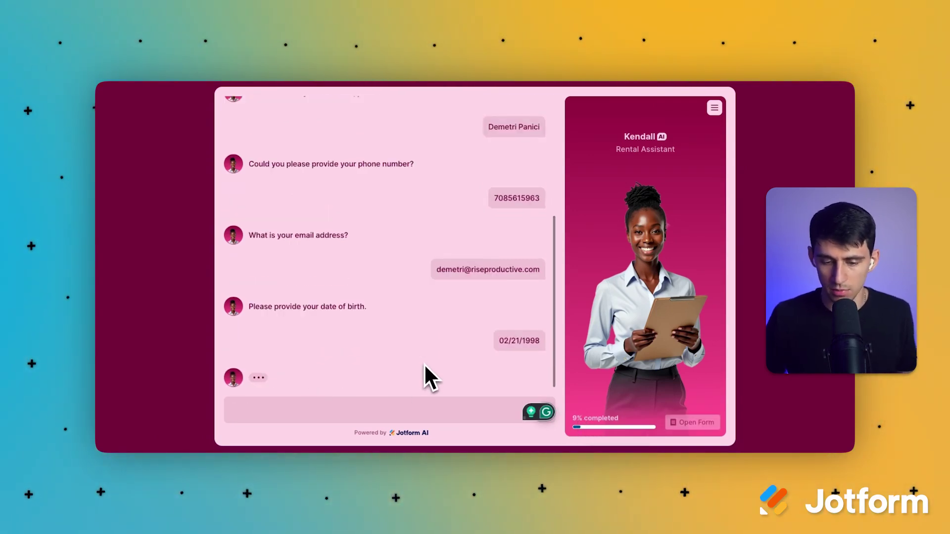
{"action": "type", "text": "Nissan"}
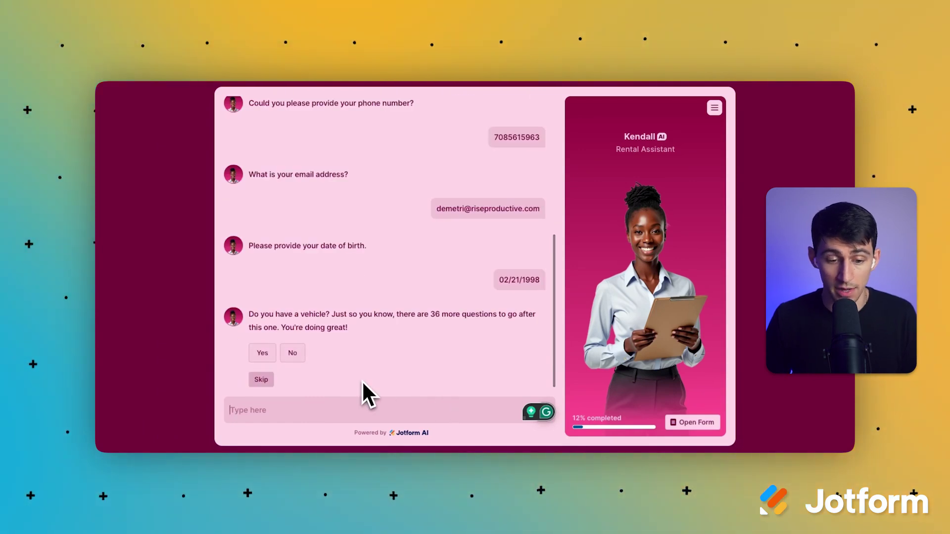
{"action": "type", "text": " Ultima"}
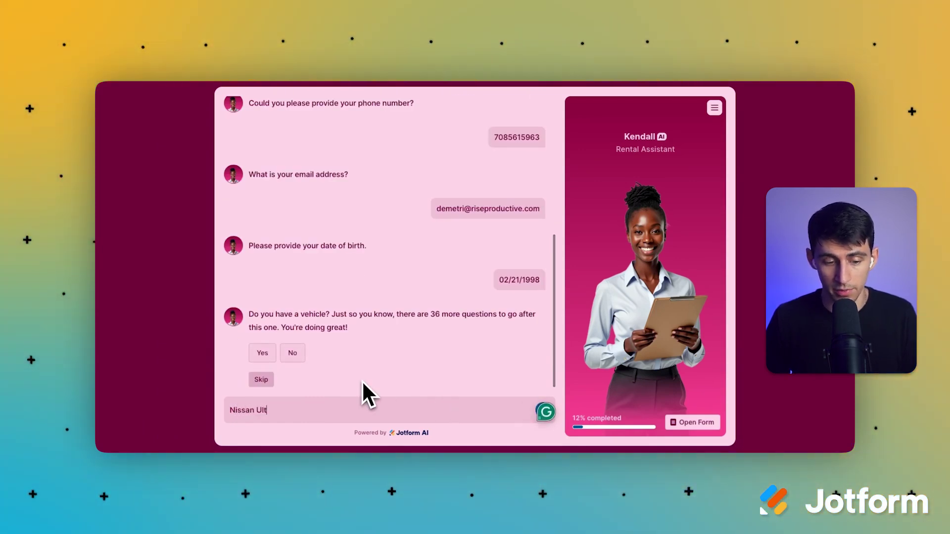
{"action": "key", "text": "Return"}
{"action": "left_click_drag", "start_coordinate": [430, 267], "coordinate": [492, 267]}
{"action": "left_click", "coordinate": [493, 271]}
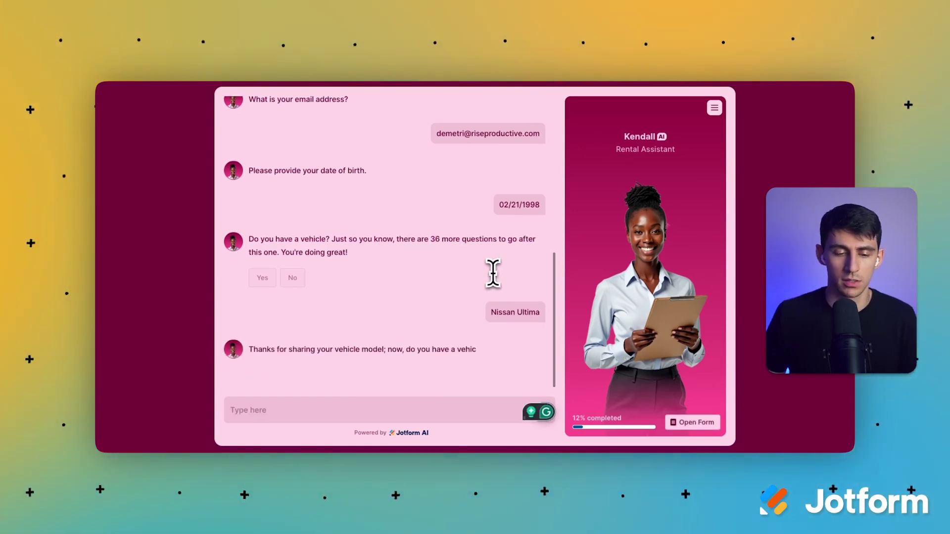
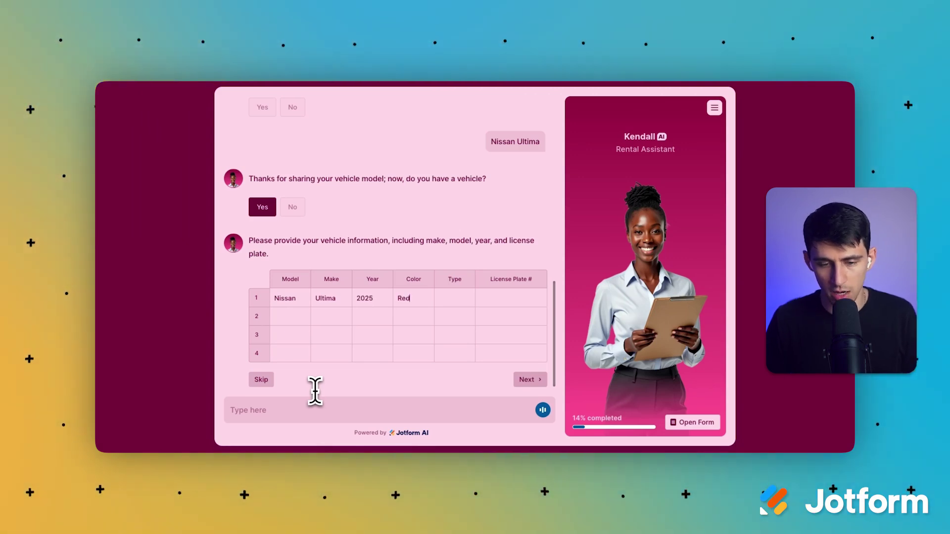
Submit the vehicle table row Nissan, Ultima, 2025, Red to the rental assistant
{"action": "left_click", "coordinate": [526, 380]}
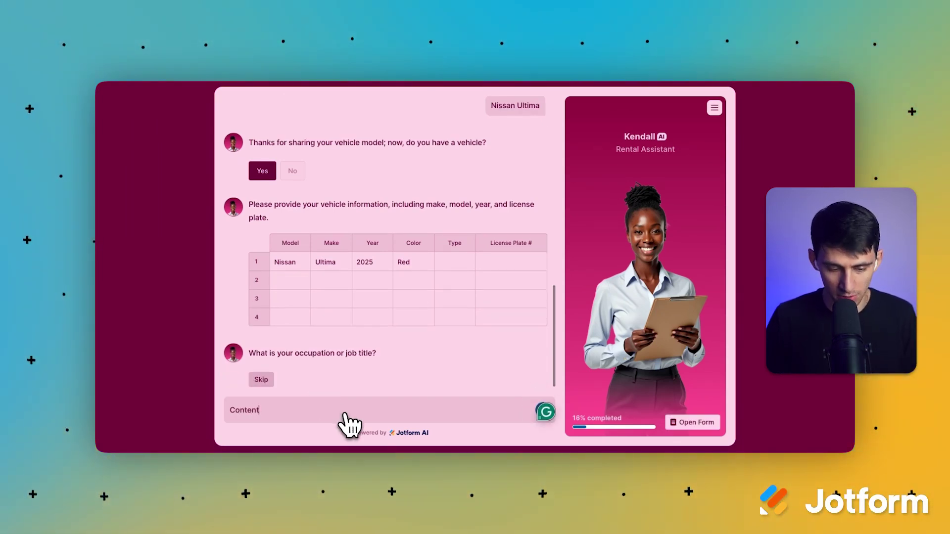
Answer occupation Content Creator, company Rise Productive LLC and department Founder
{"action": "type", "text": "tor"}
{"action": "key", "text": "Return"}
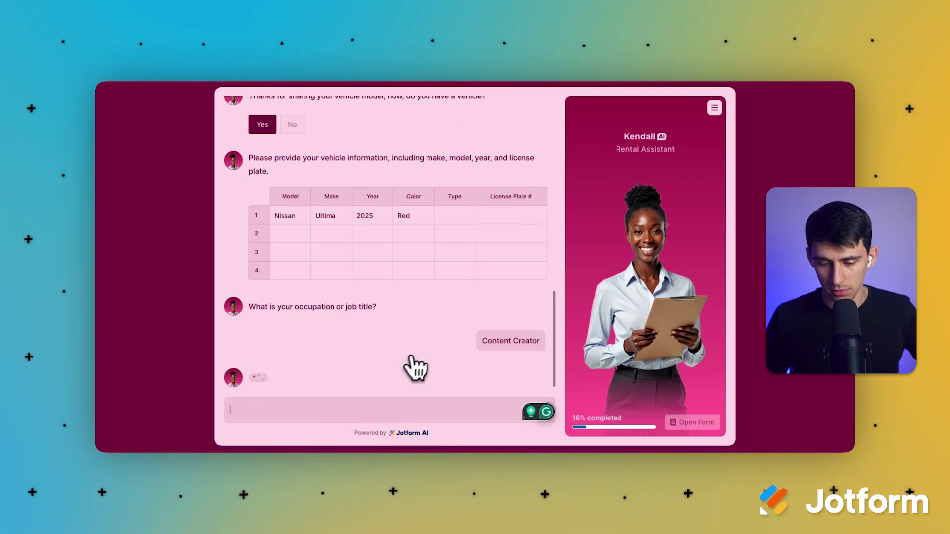
{"action": "type", "text": "Rise Produc"}
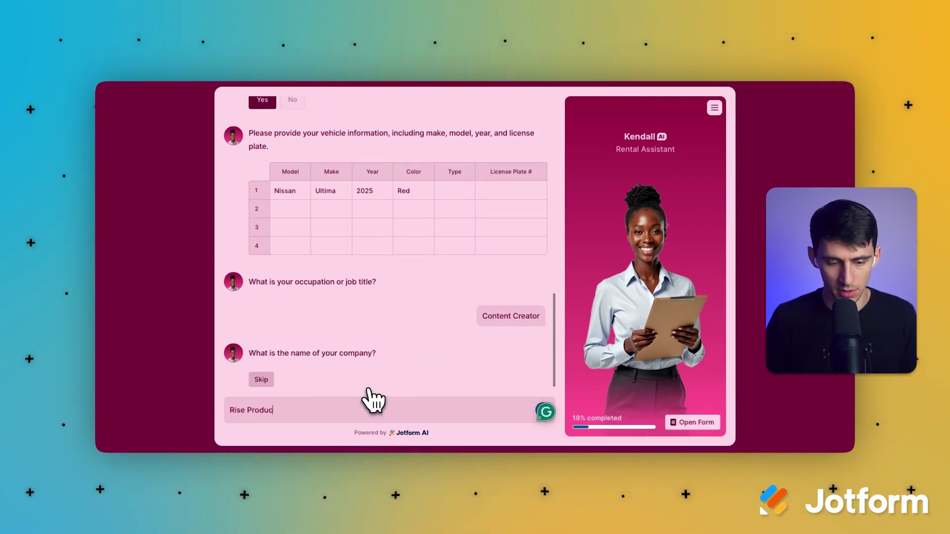
{"action": "type", "text": "tive LLC"}
{"action": "key", "text": "Return"}
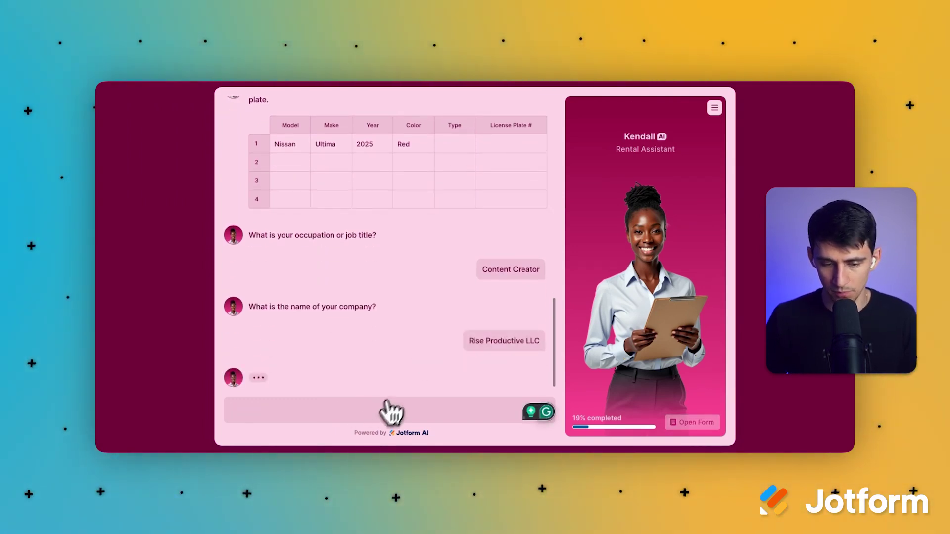
{"action": "type", "text": "Founder"}
{"action": "key", "text": "BackSpace"}
{"action": "type", "text": "er"}
{"action": "key", "text": "Return"}
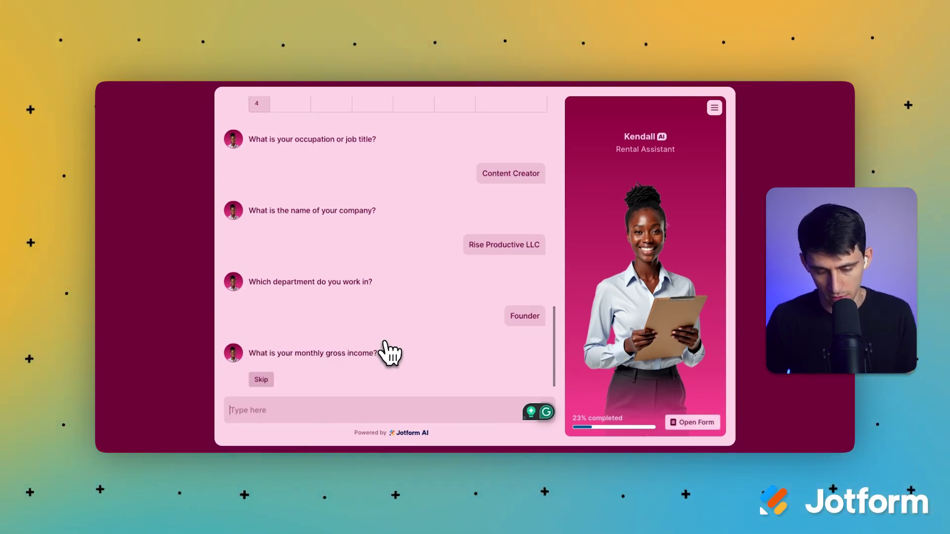
Answer the income questions with A Lot, Great and annual gross income 500,000
{"action": "key", "text": "Return"}
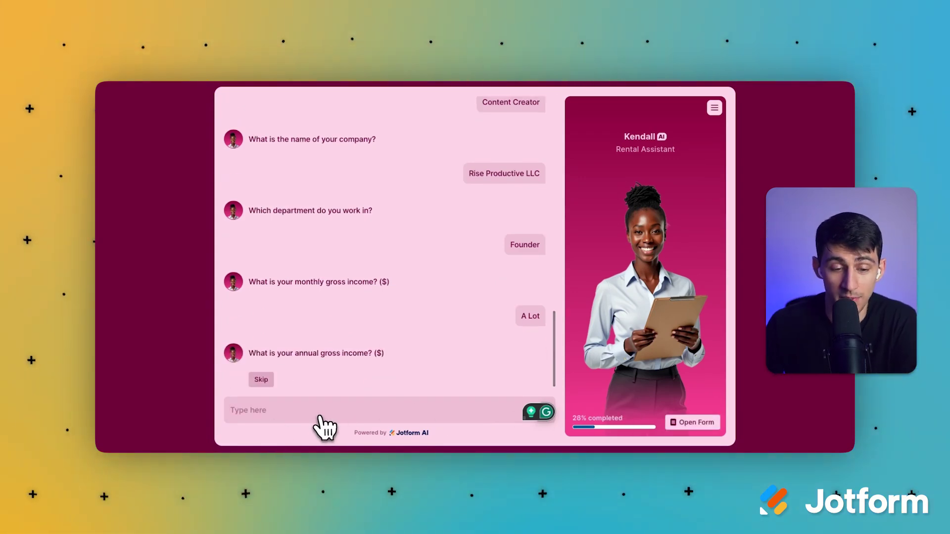
{"action": "type", "text": "Grea"}
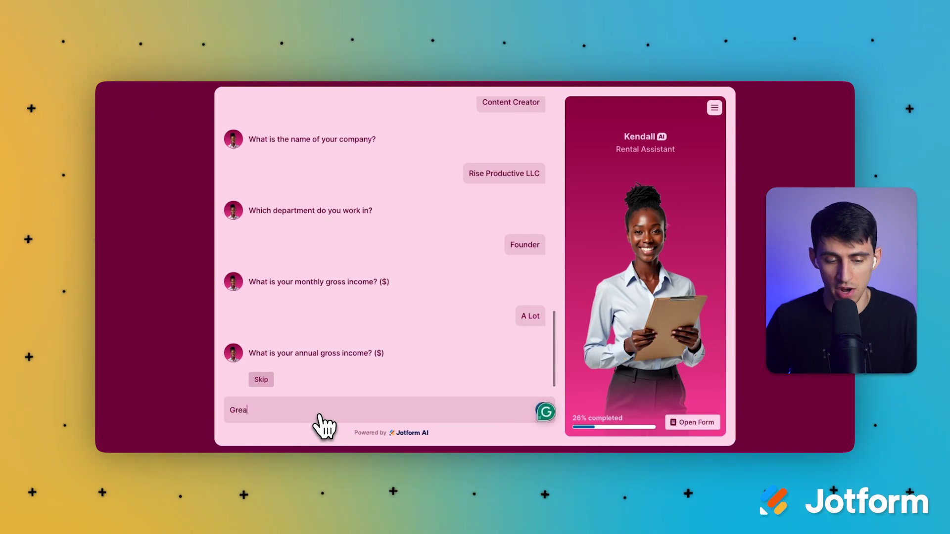
{"action": "type", "text": "t"}
{"action": "key", "text": "Return"}
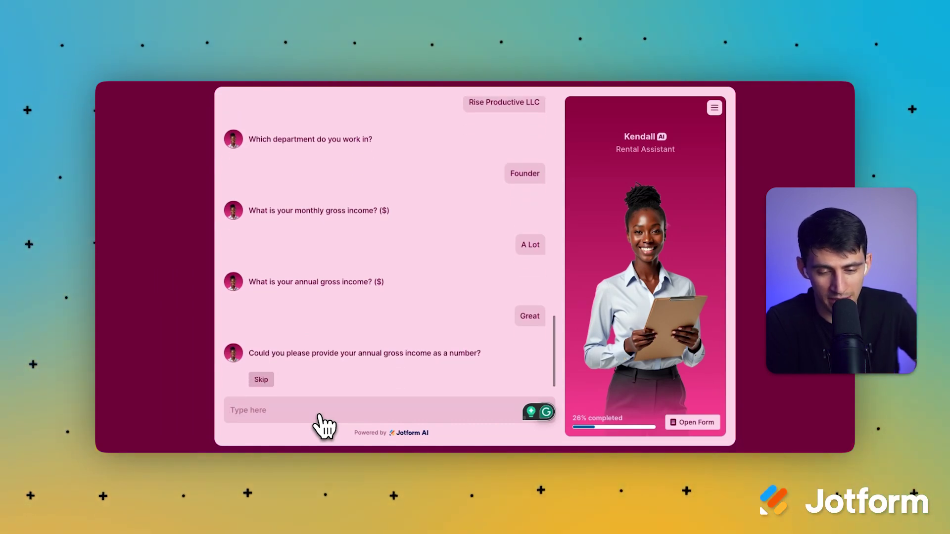
{"action": "type", "text": "1"}
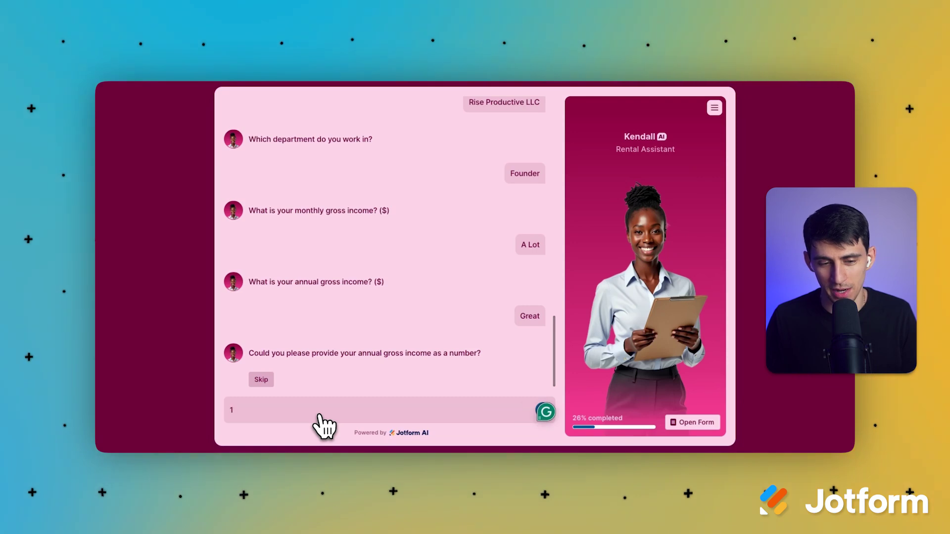
{"action": "type", "text": "500"}
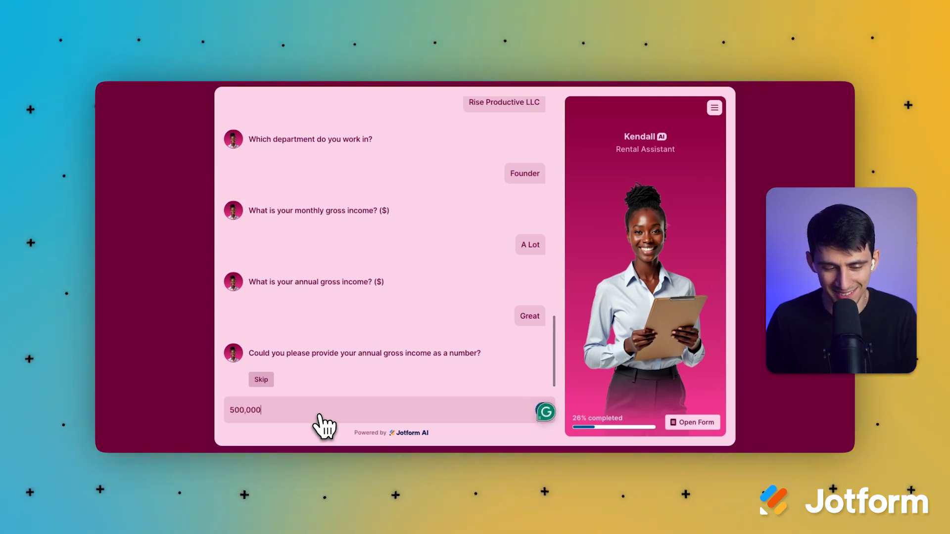
{"action": "type", "text": ",000"}
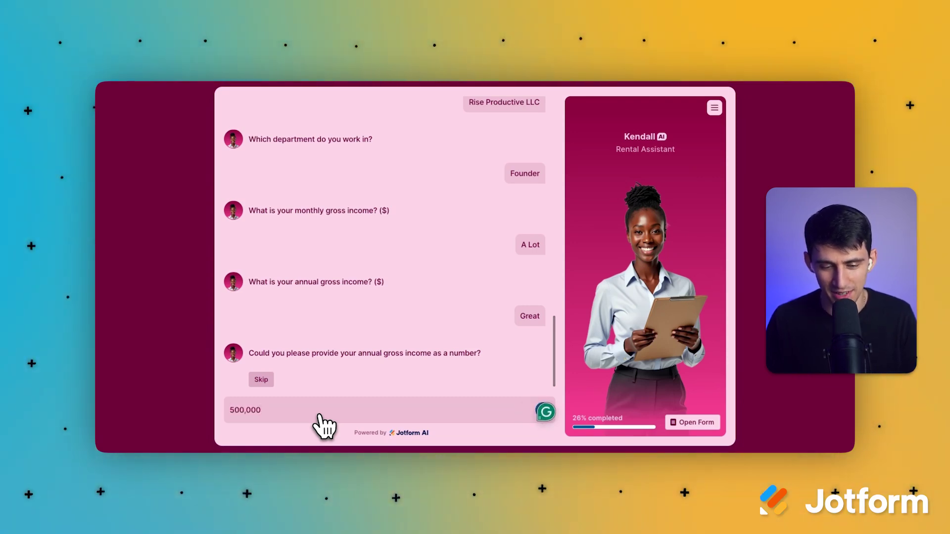
{"action": "key", "text": "Return"}
{"action": "type", "text": "d"}
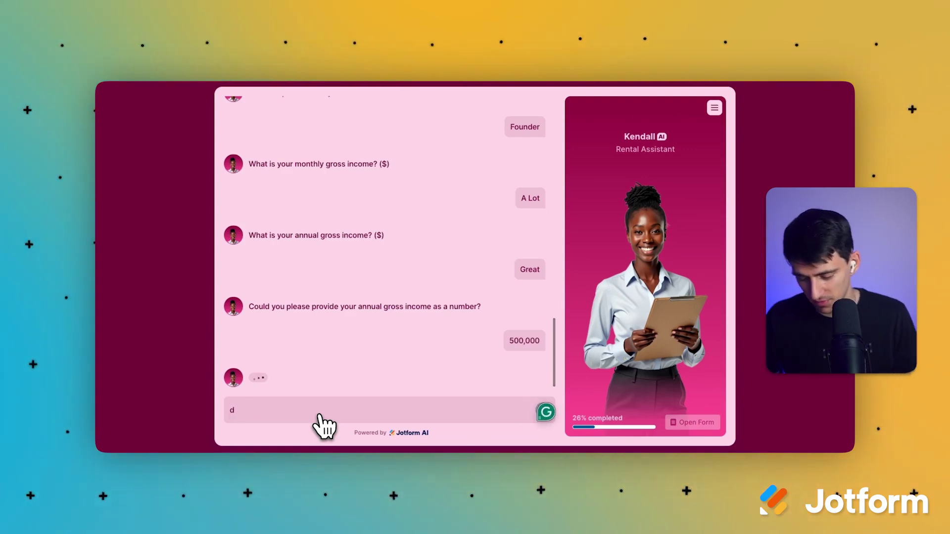
{"action": "key", "text": "BackSpace"}
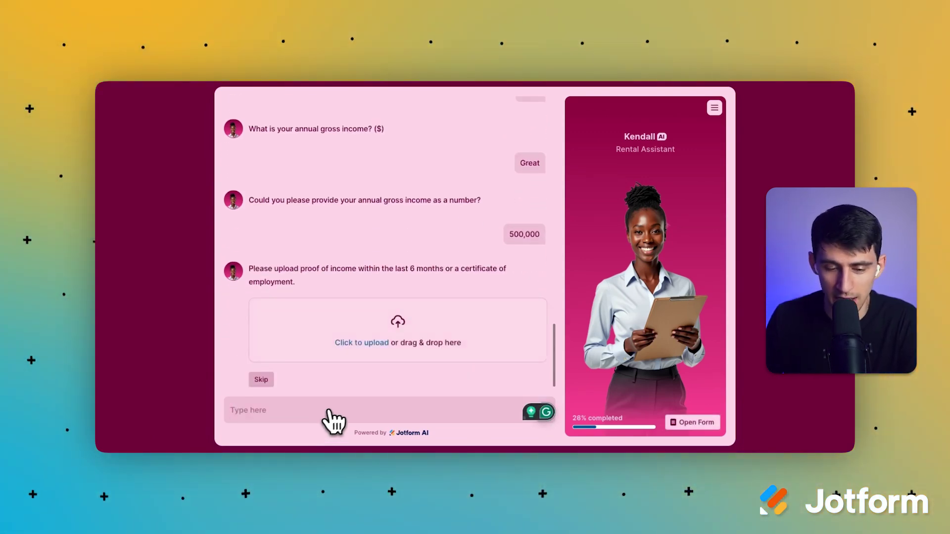
Skip the proof-of-income upload and report 1 occupant for the property
{"action": "left_click", "coordinate": [259, 380]}
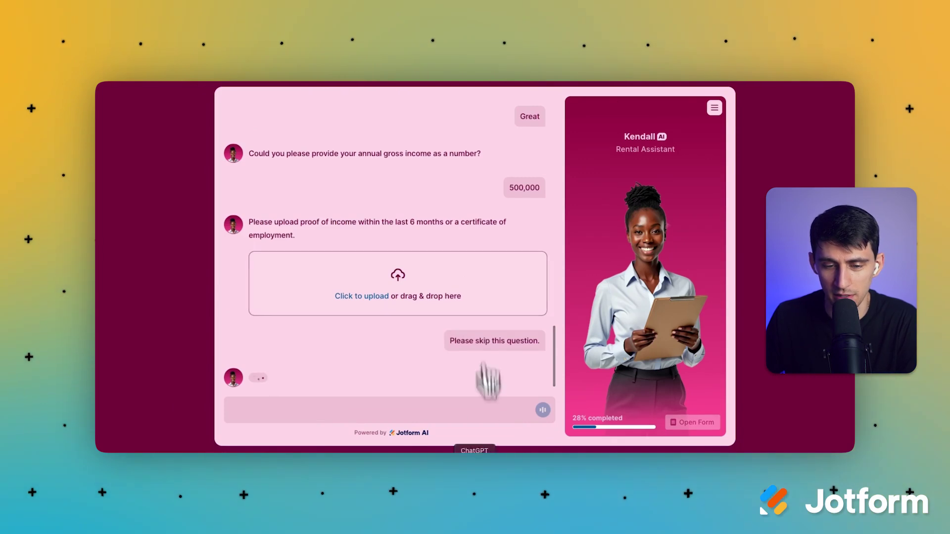
{"action": "triple_click", "coordinate": [394, 224]}
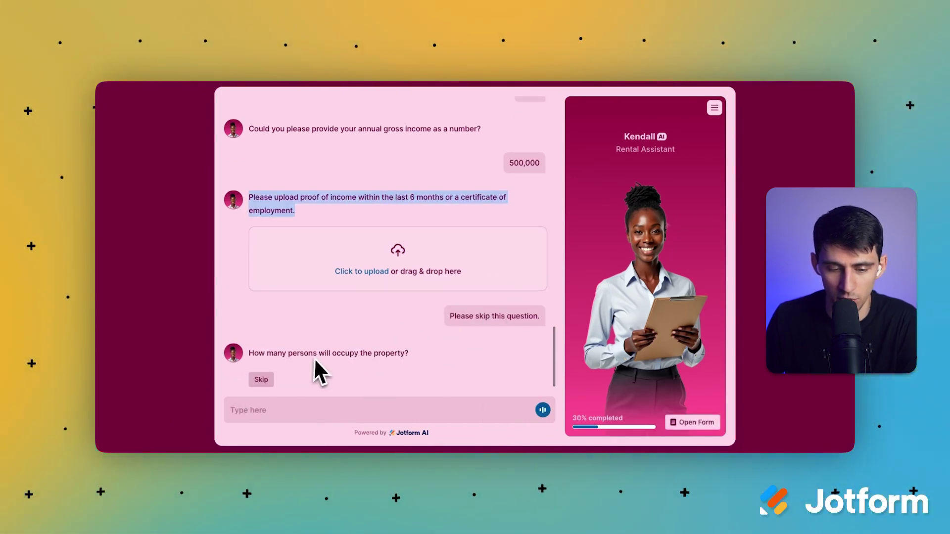
{"action": "left_click", "coordinate": [315, 368]}
{"action": "left_click", "coordinate": [317, 407]}
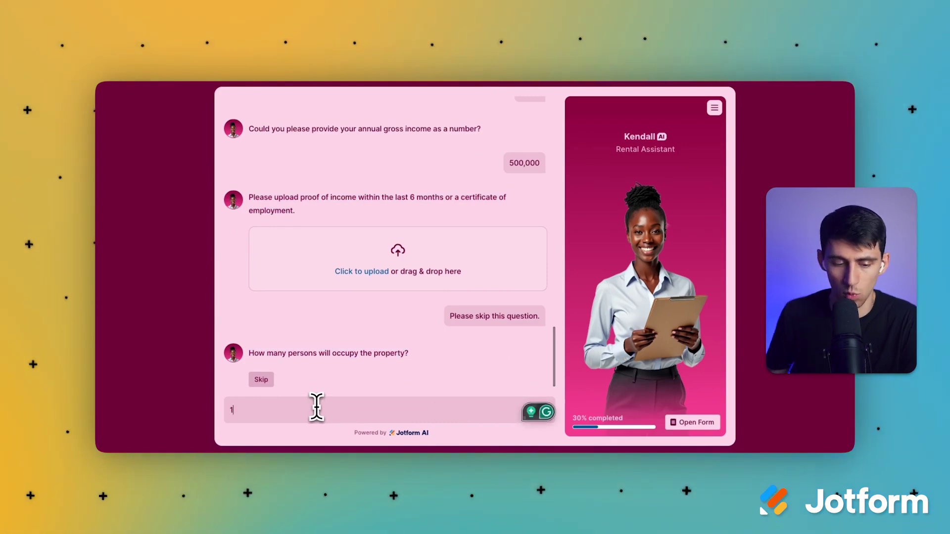
{"action": "type", "text": "1"}
{"action": "key", "text": "Return"}
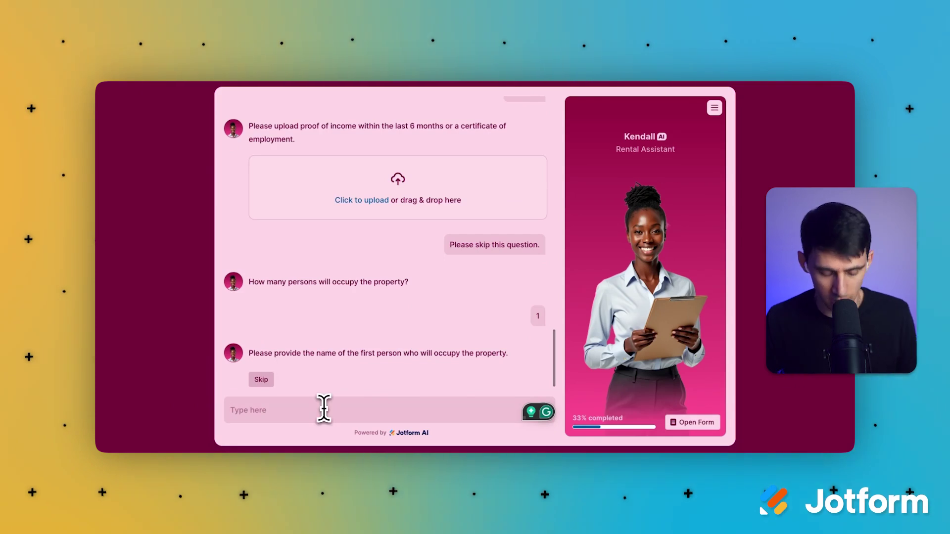
Give the first occupant's full name and view the application as a form
{"action": "key", "text": "Return"}
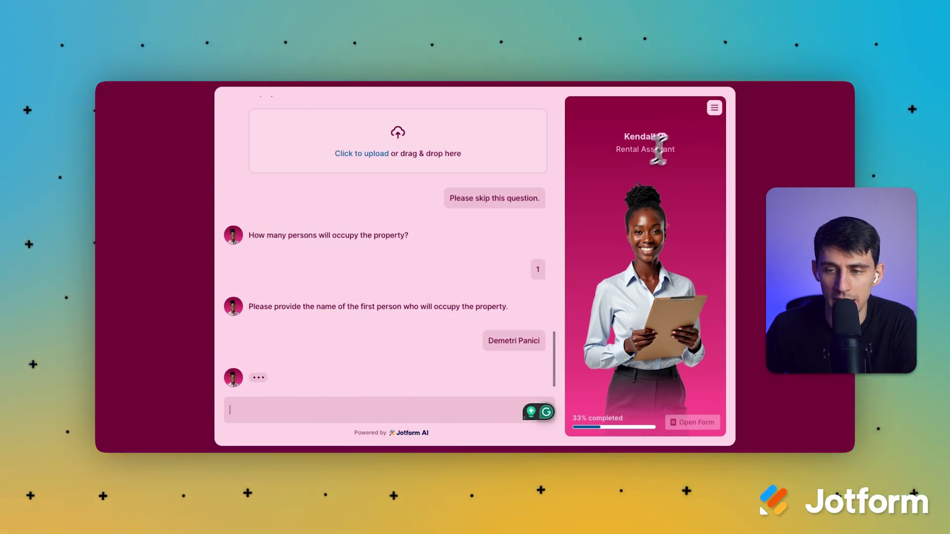
{"action": "left_click", "coordinate": [693, 422]}
Mark no pets and go through the current address and reasons-for-leaving fields
{"action": "scroll", "coordinate": [450, 225], "scroll_direction": "down", "scroll_amount": 15}
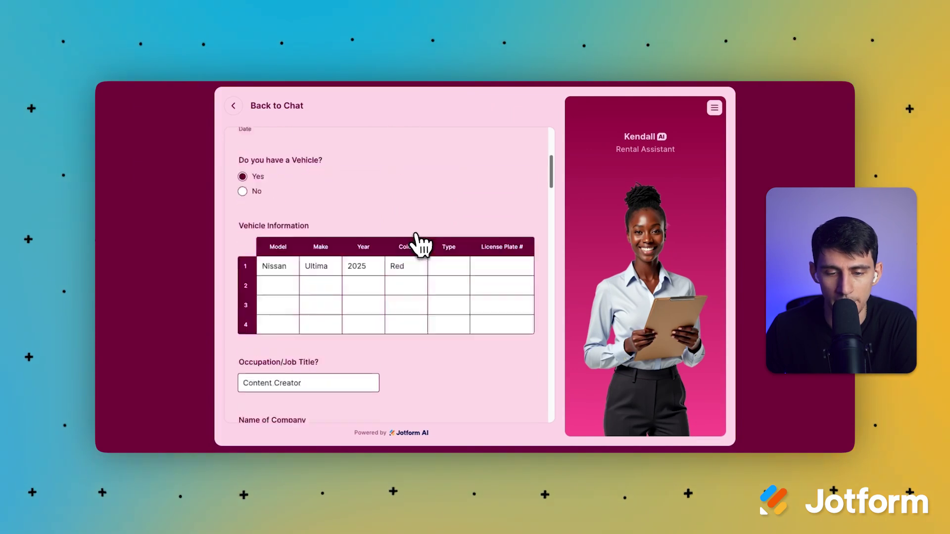
{"action": "scroll", "coordinate": [413, 247], "scroll_direction": "down", "scroll_amount": 5}
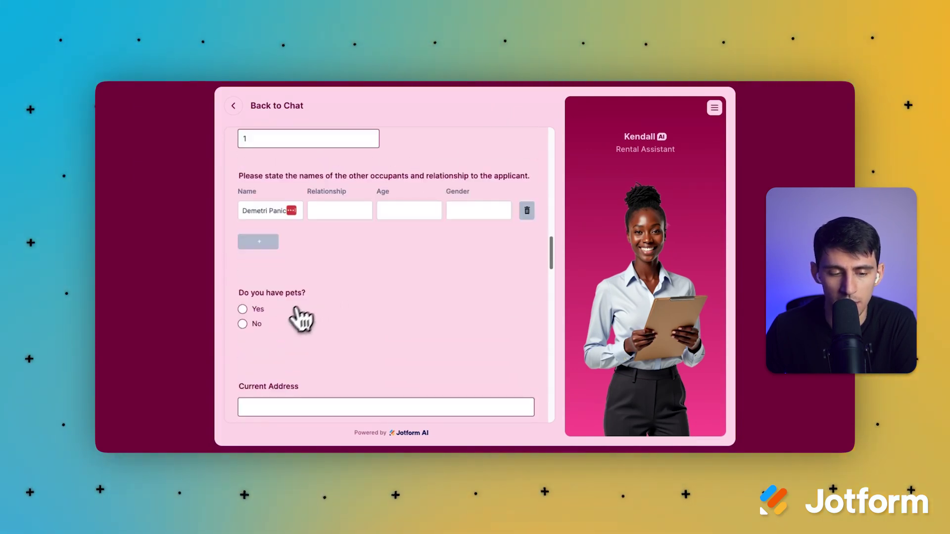
{"action": "left_click", "coordinate": [242, 322]}
{"action": "scroll", "coordinate": [356, 330], "scroll_direction": "down", "scroll_amount": 2}
{"action": "left_click", "coordinate": [307, 289]}
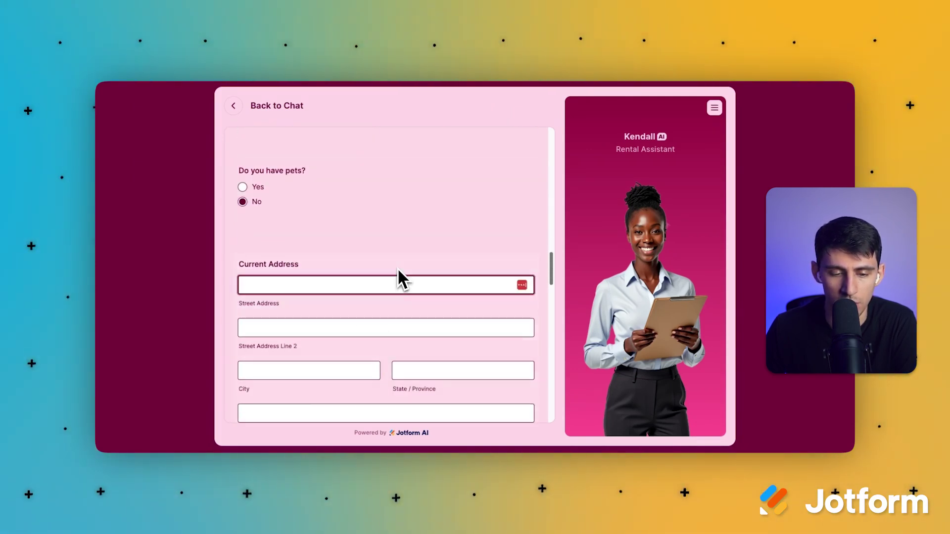
{"action": "scroll", "coordinate": [398, 268], "scroll_direction": "down", "scroll_amount": 3}
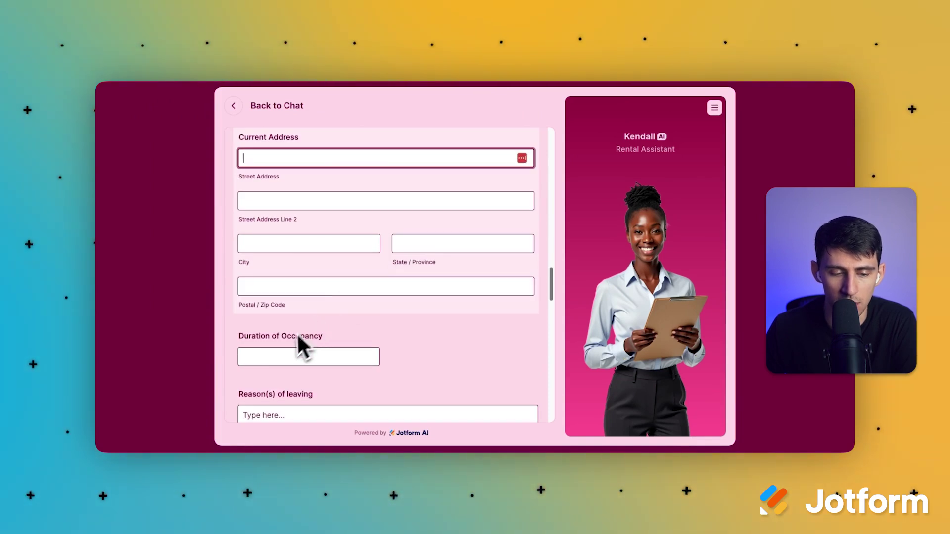
{"action": "scroll", "coordinate": [299, 342], "scroll_direction": "down", "scroll_amount": 2}
{"action": "left_click", "coordinate": [297, 340]}
{"action": "scroll", "coordinate": [312, 307], "scroll_direction": "down", "scroll_amount": 8}
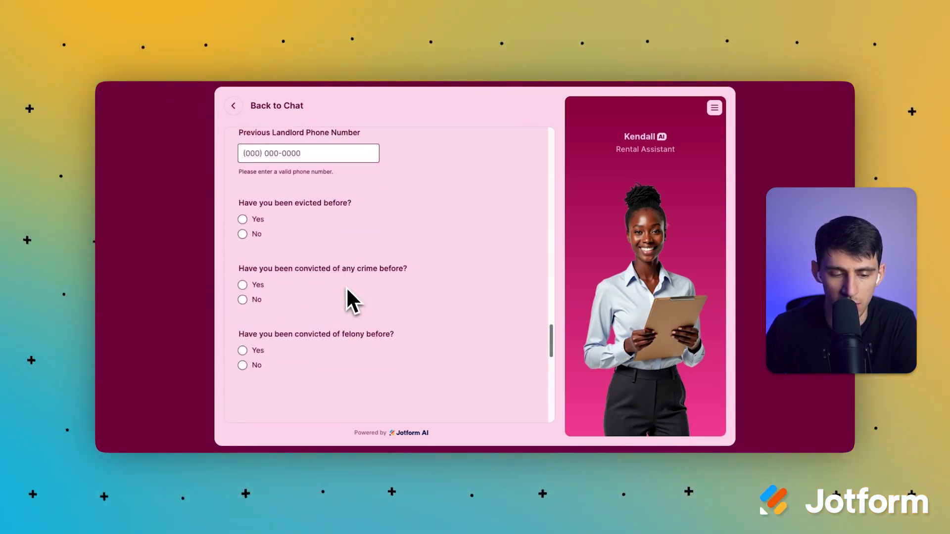
{"action": "scroll", "coordinate": [352, 329], "scroll_direction": "down", "scroll_amount": 10}
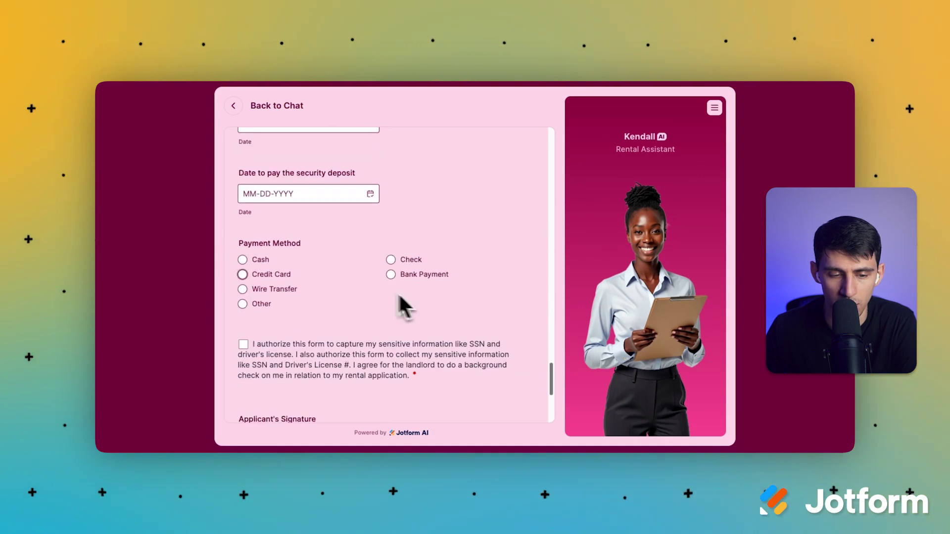
Draw the applicant's signature, accept the consent statement and submit the application
{"action": "left_click", "coordinate": [407, 397]}
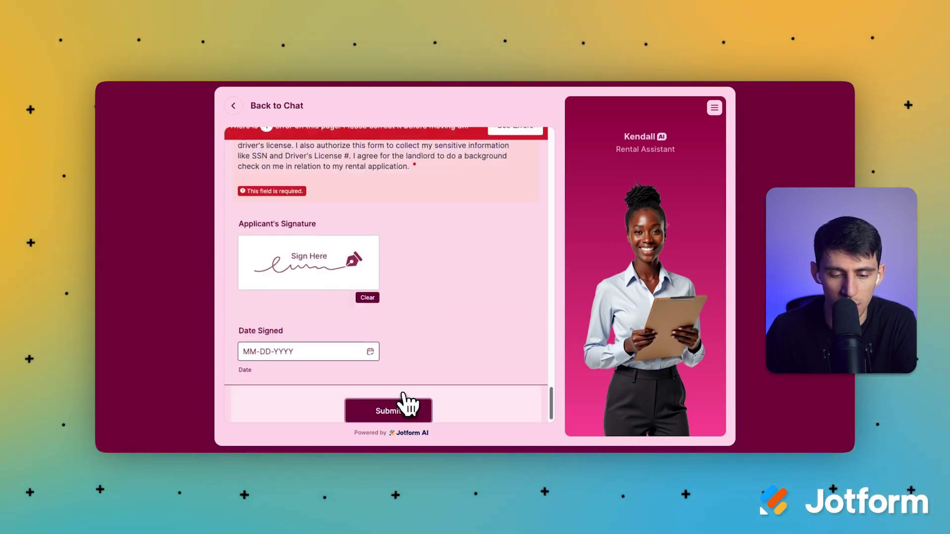
{"action": "left_click", "coordinate": [301, 317]}
{"action": "left_click_drag", "start_coordinate": [270, 303], "coordinate": [266, 317]}
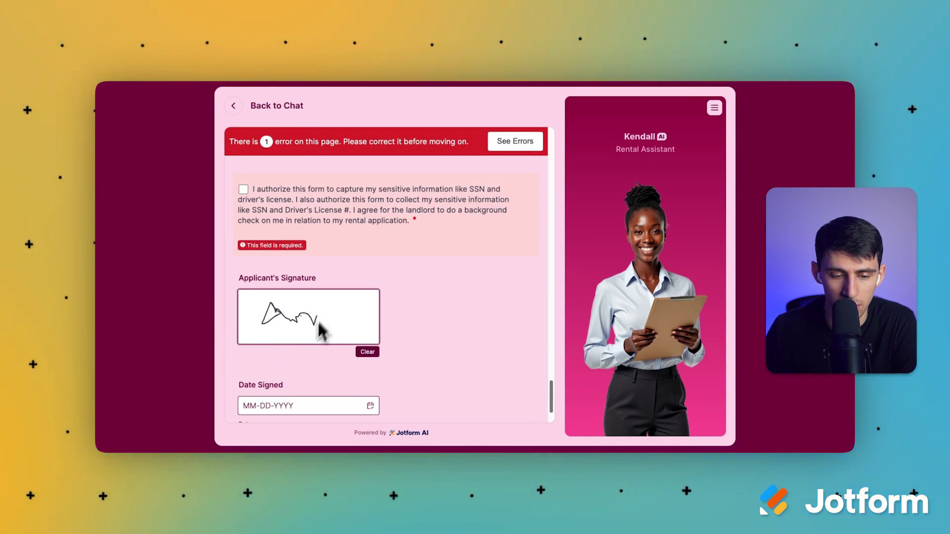
{"action": "left_click", "coordinate": [243, 190]}
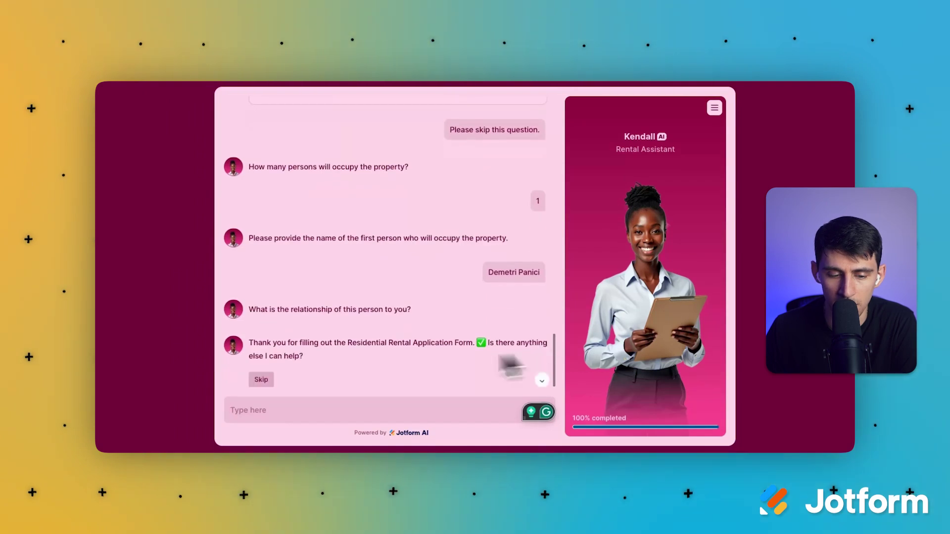
Reply 'no thanks!' to the agent's final thank-you message
{"action": "triple_click", "coordinate": [276, 341]}
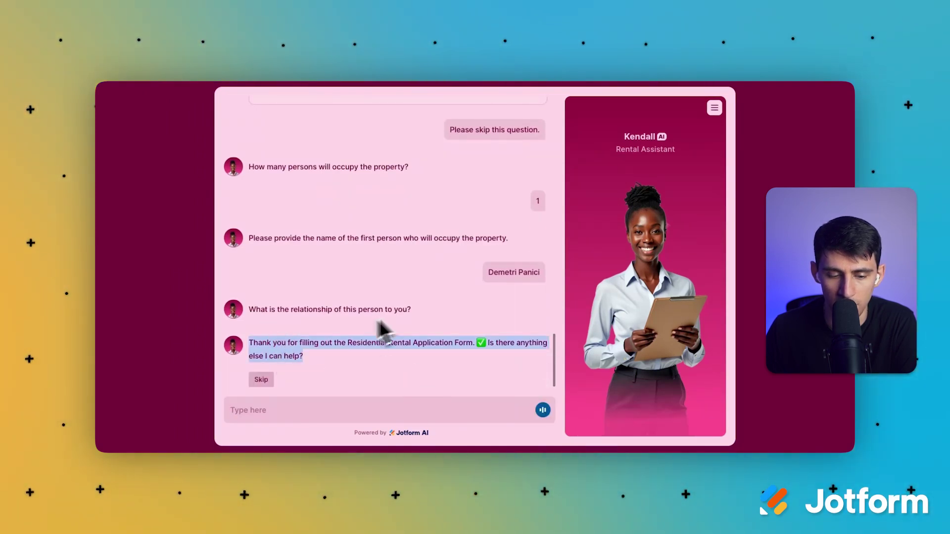
{"action": "left_click", "coordinate": [270, 407]}
{"action": "type", "text": "no thanks!"}
{"action": "key", "text": "Return"}
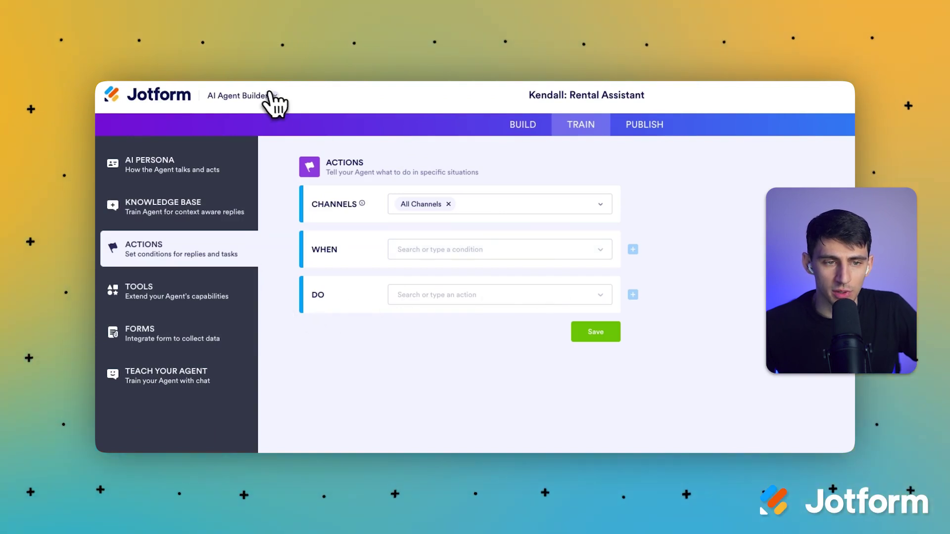
Go through My Workspace to the Residential Rental Application Form's submissions in Tables
{"action": "left_click", "coordinate": [271, 95]}
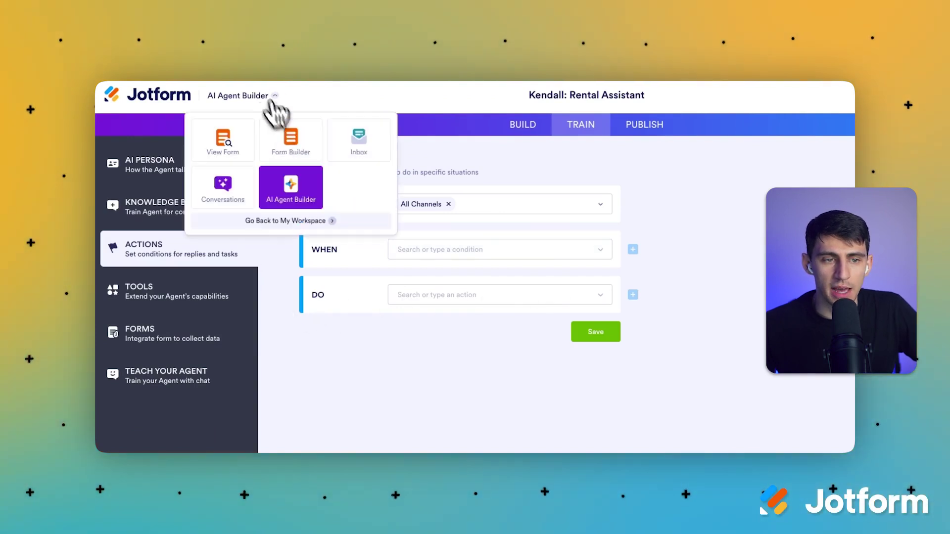
{"action": "left_click", "coordinate": [291, 132]}
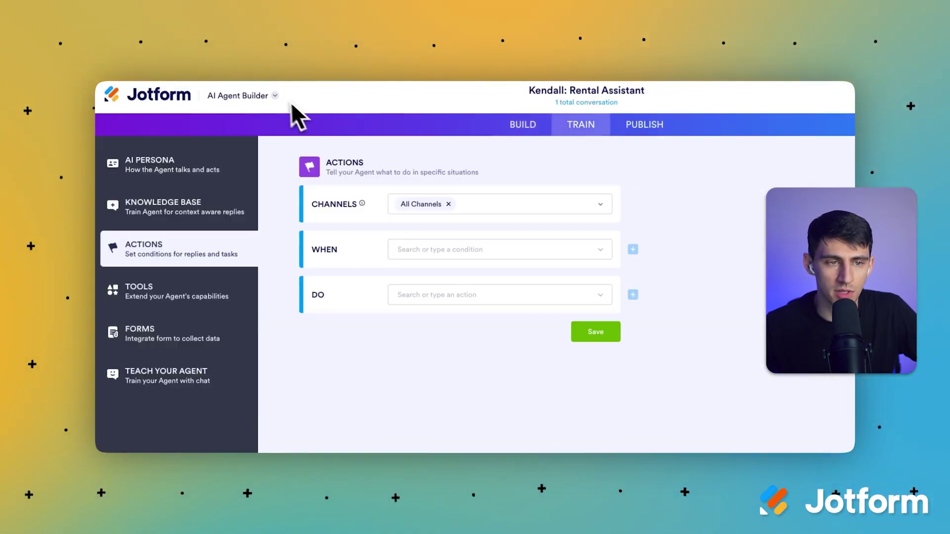
{"action": "left_click", "coordinate": [277, 99]}
{"action": "left_click", "coordinate": [275, 218]}
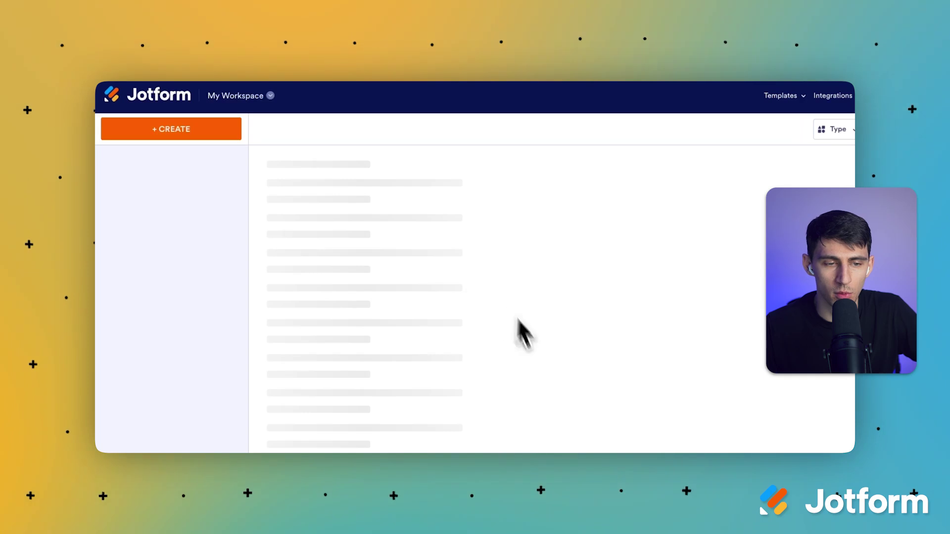
{"action": "left_click", "coordinate": [434, 173]}
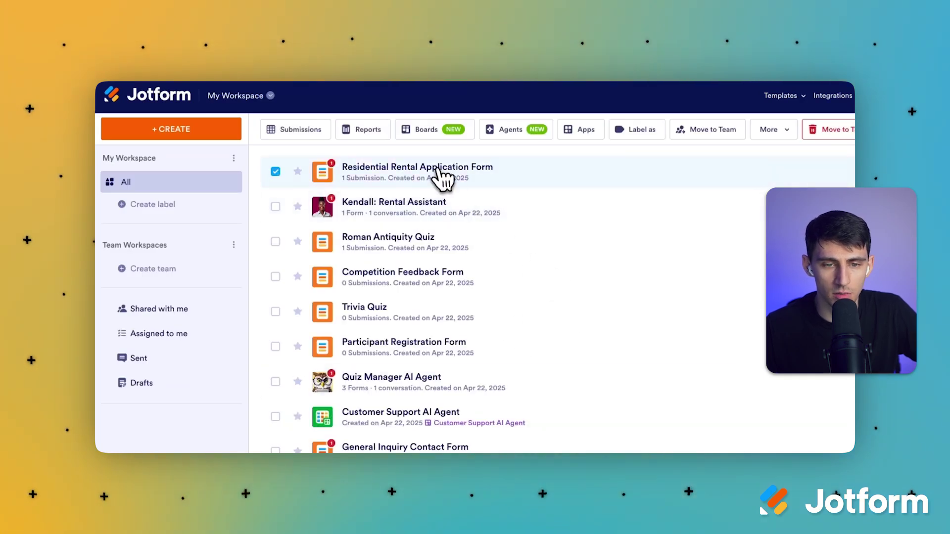
{"action": "left_click", "coordinate": [364, 189]}
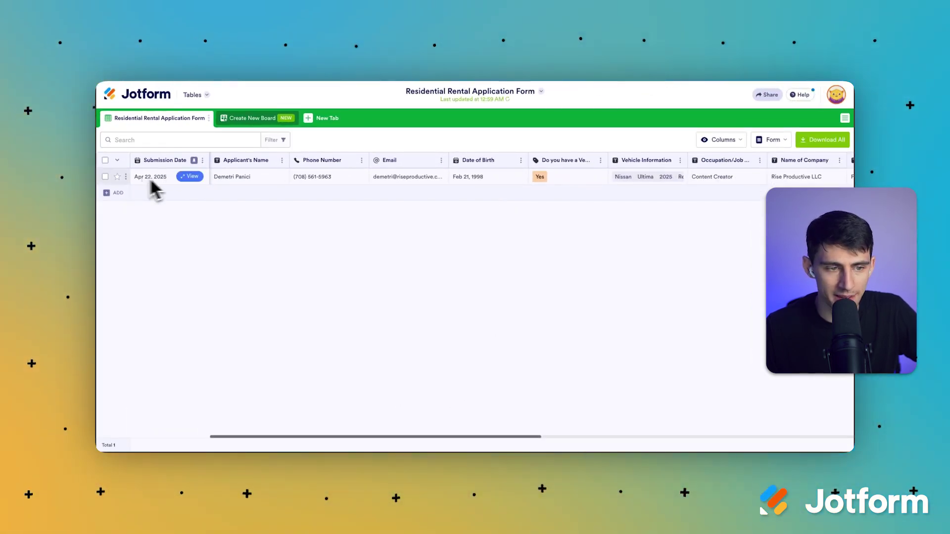
Open the submitted entry's details and scroll through all its answers
{"action": "left_click", "coordinate": [189, 176]}
{"action": "scroll", "coordinate": [732, 329], "scroll_direction": "down", "scroll_amount": 10}
{"action": "scroll", "coordinate": [729, 320], "scroll_direction": "up", "scroll_amount": 2}
{"action": "scroll", "coordinate": [728, 321], "scroll_direction": "down", "scroll_amount": 5}
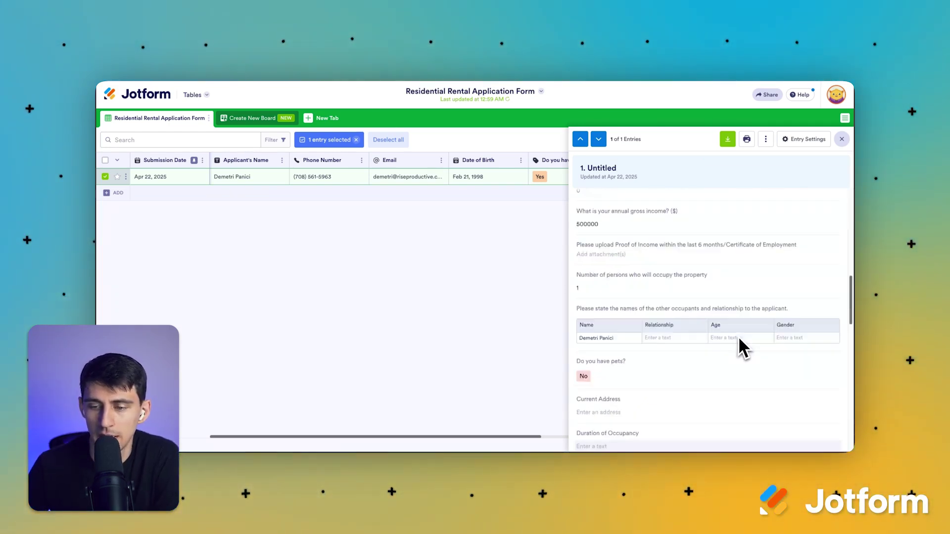
{"action": "scroll", "coordinate": [742, 348], "scroll_direction": "up", "scroll_amount": 12}
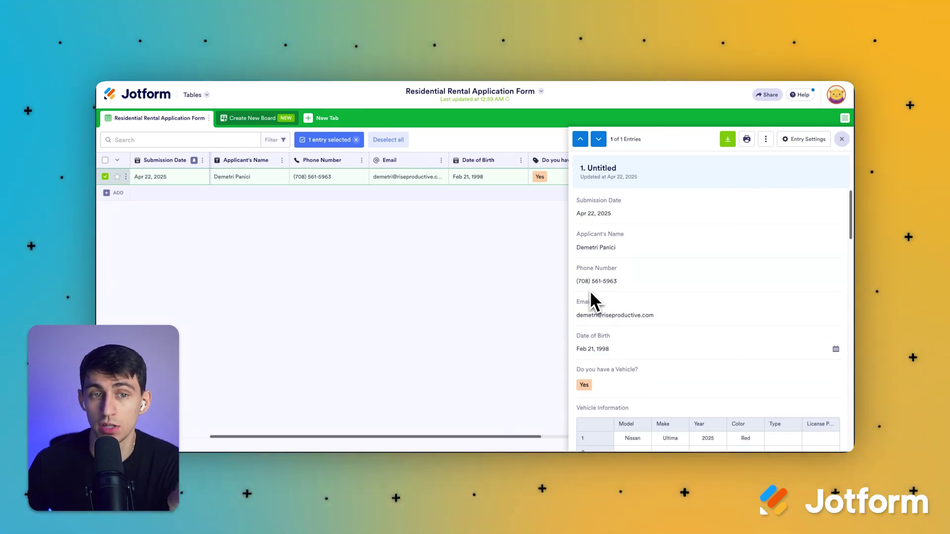
{"action": "scroll", "coordinate": [691, 314], "scroll_direction": "down", "scroll_amount": 15}
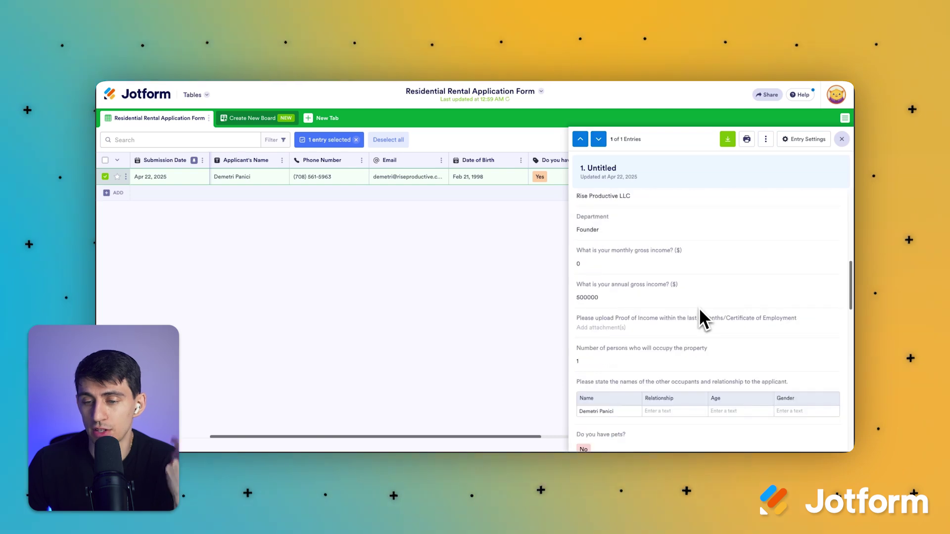
{"action": "scroll", "coordinate": [696, 312], "scroll_direction": "down", "scroll_amount": 8}
{"action": "scroll", "coordinate": [694, 311], "scroll_direction": "up", "scroll_amount": 15}
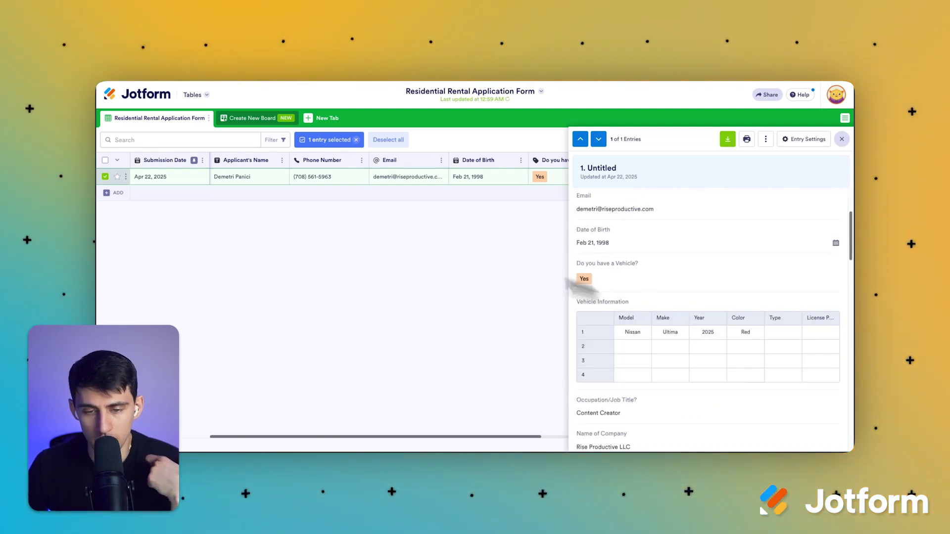
Close the entry details and browse the Real Estate AI Agents templates
{"action": "left_click", "coordinate": [269, 195]}
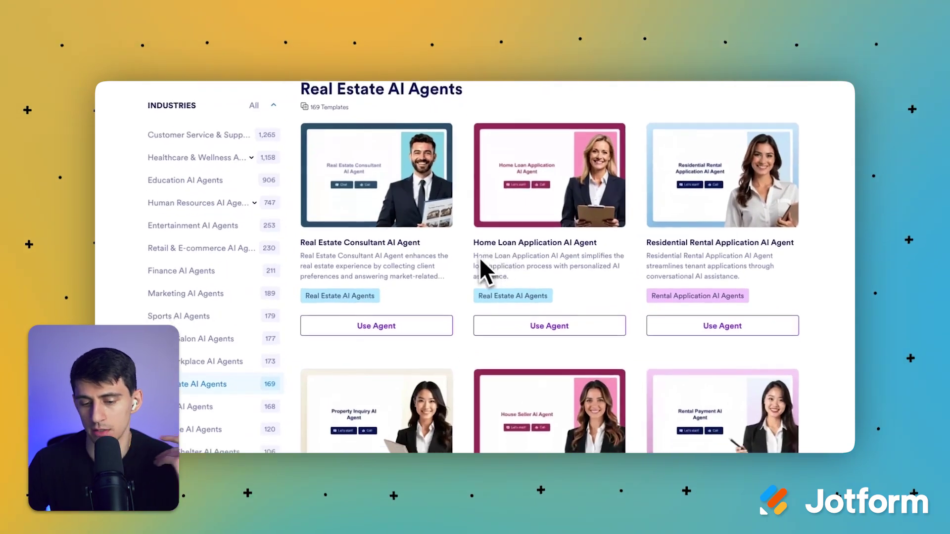
{"action": "scroll", "coordinate": [470, 255], "scroll_direction": "down", "scroll_amount": 2}
{"action": "scroll", "coordinate": [461, 257], "scroll_direction": "down", "scroll_amount": 2}
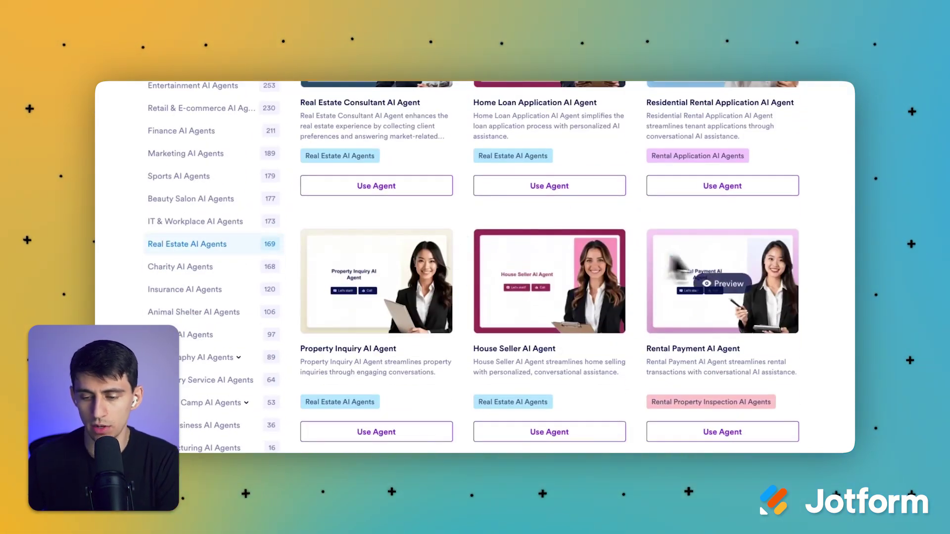